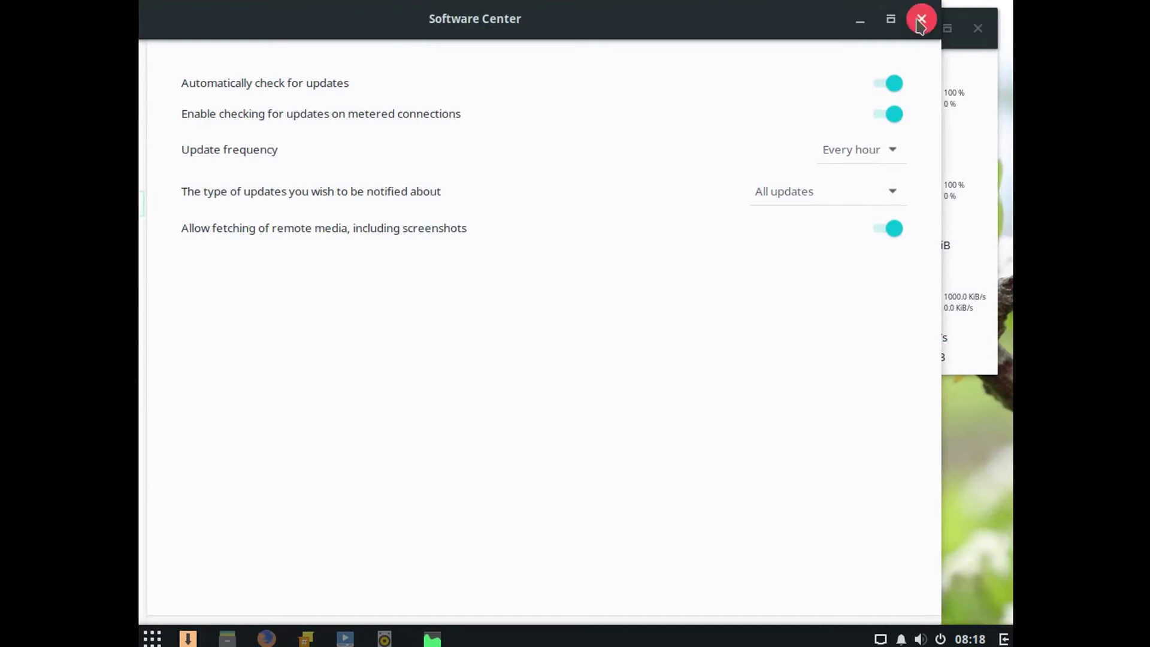
Step: Dismiss the Software Center window, check the file manager's version information, and close the file manager
click(860, 23)
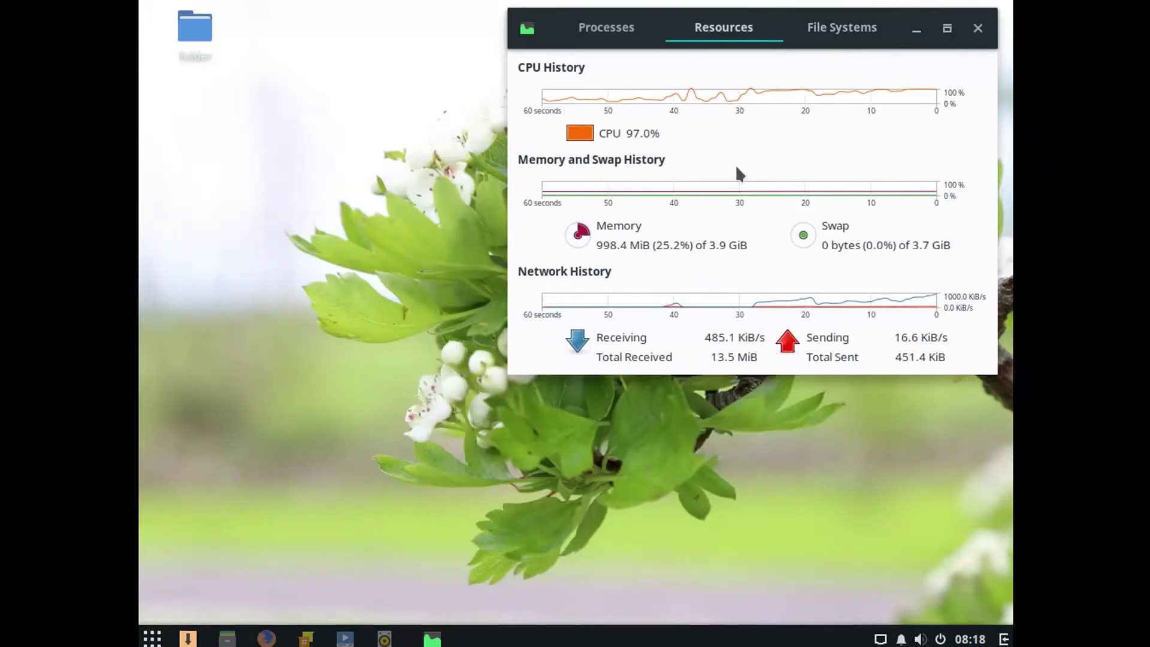
click(227, 636)
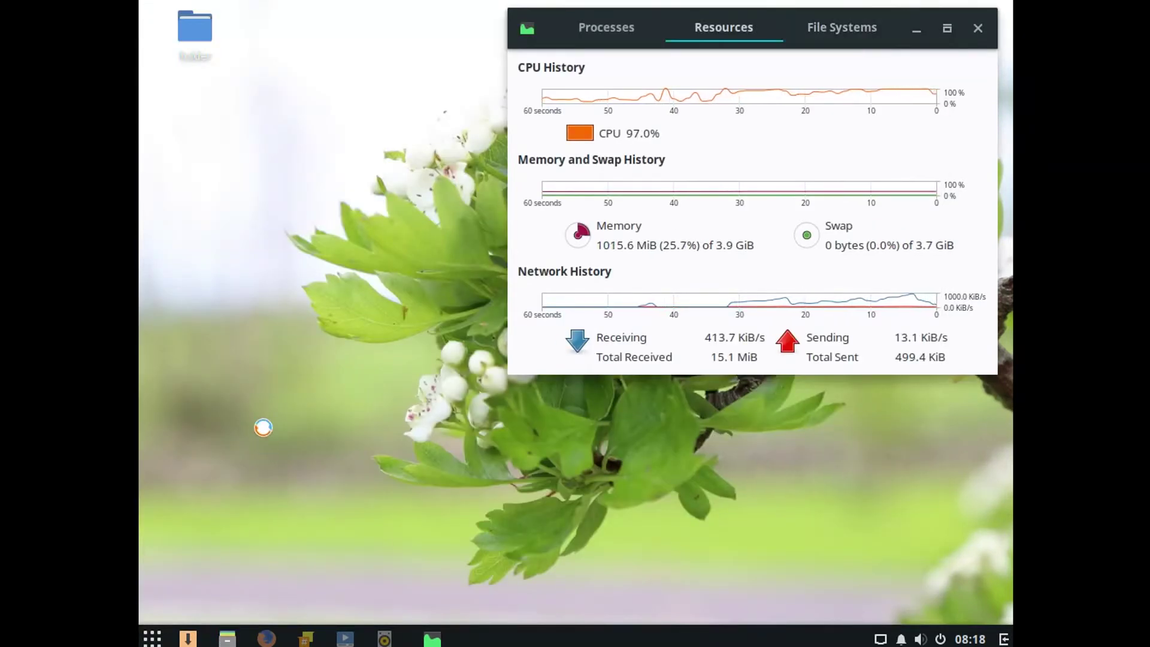
click(213, 57)
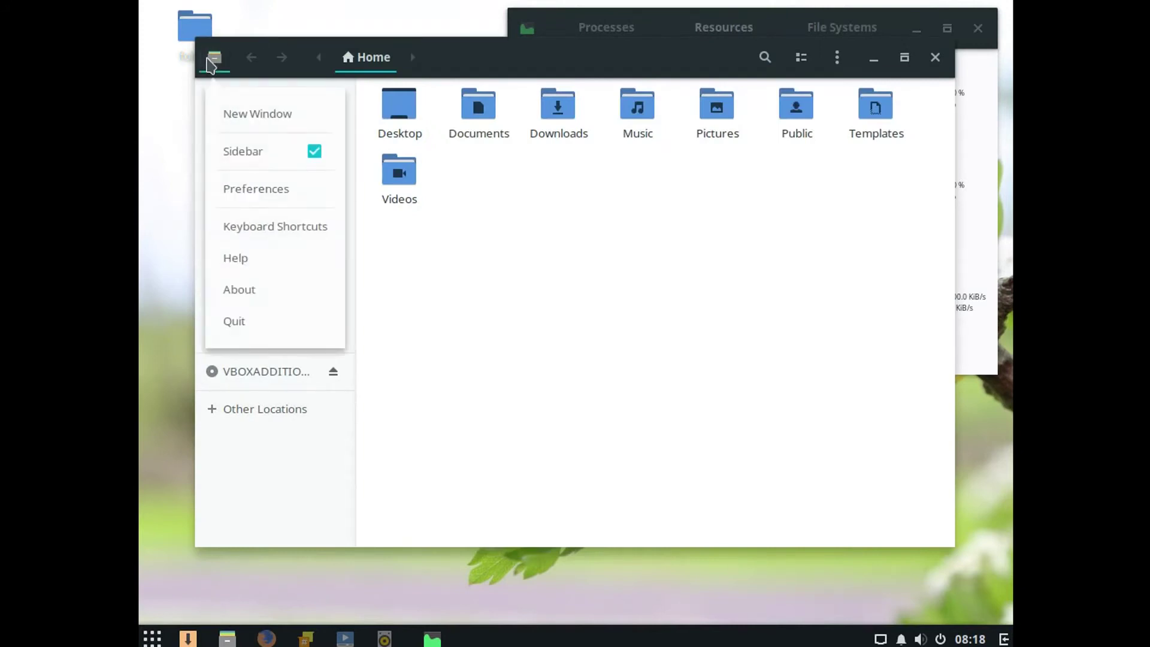
click(239, 292)
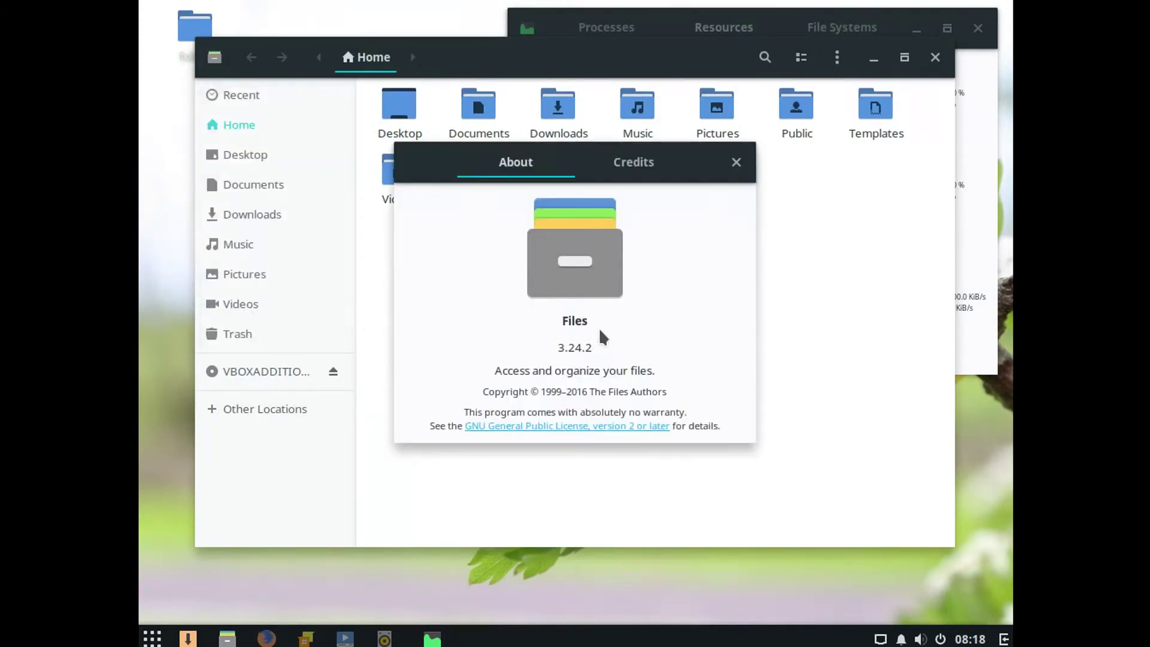
click(736, 162)
click(934, 57)
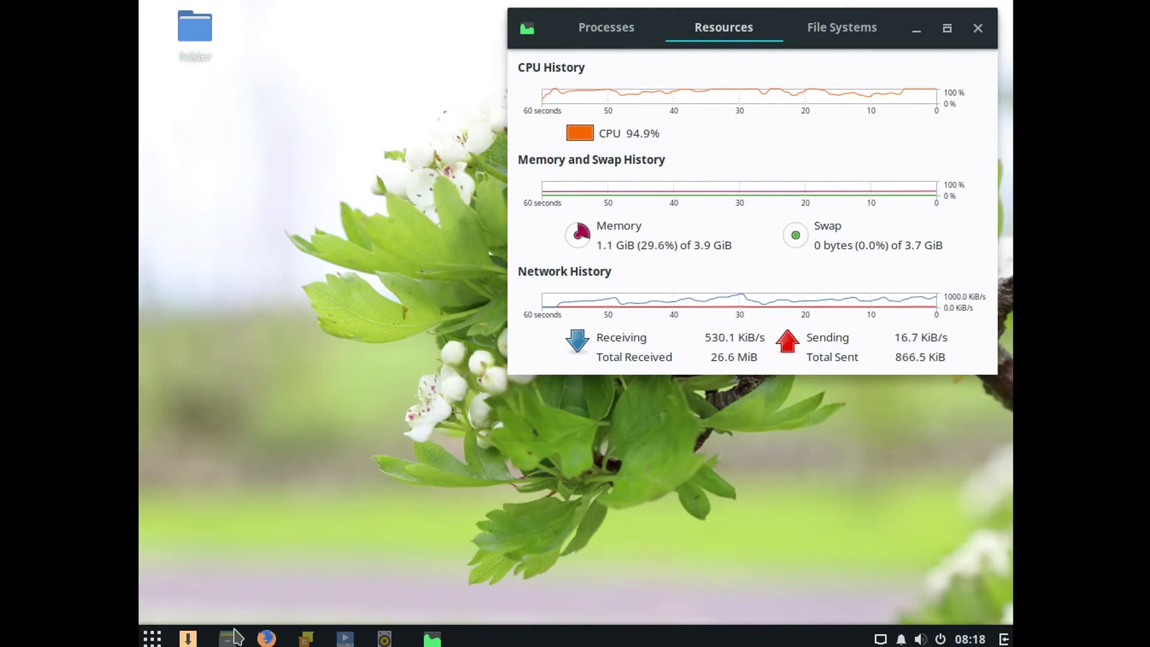
Step: Launch Firefox, check its version in the About window, and close the browser with all its tabs
click(266, 639)
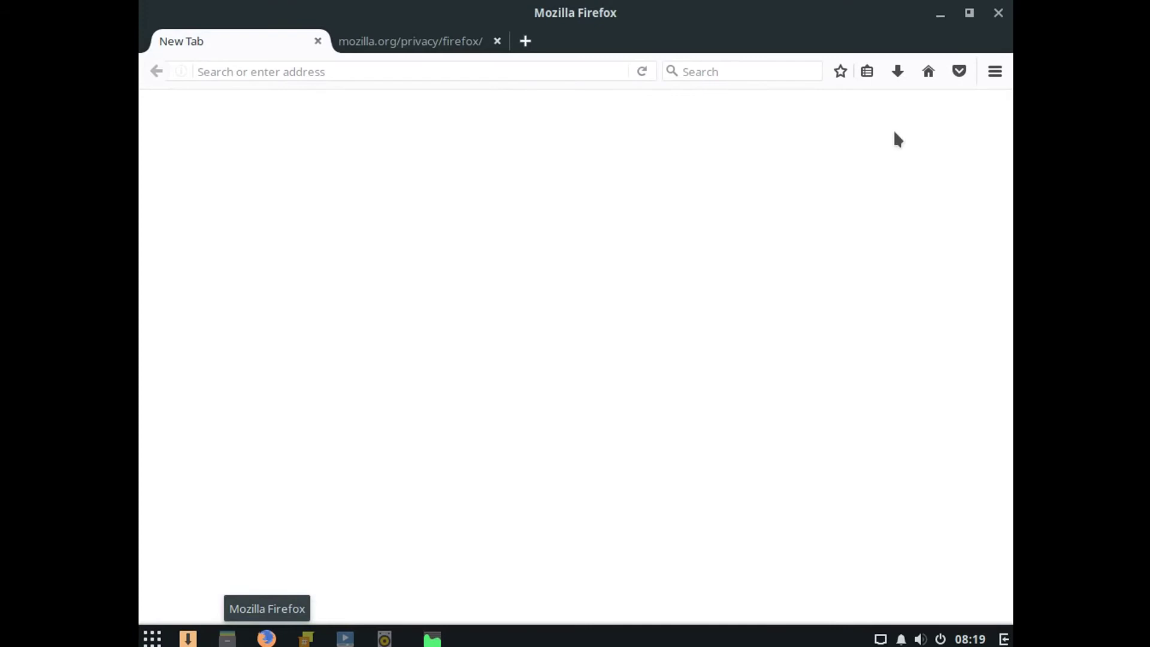
click(995, 71)
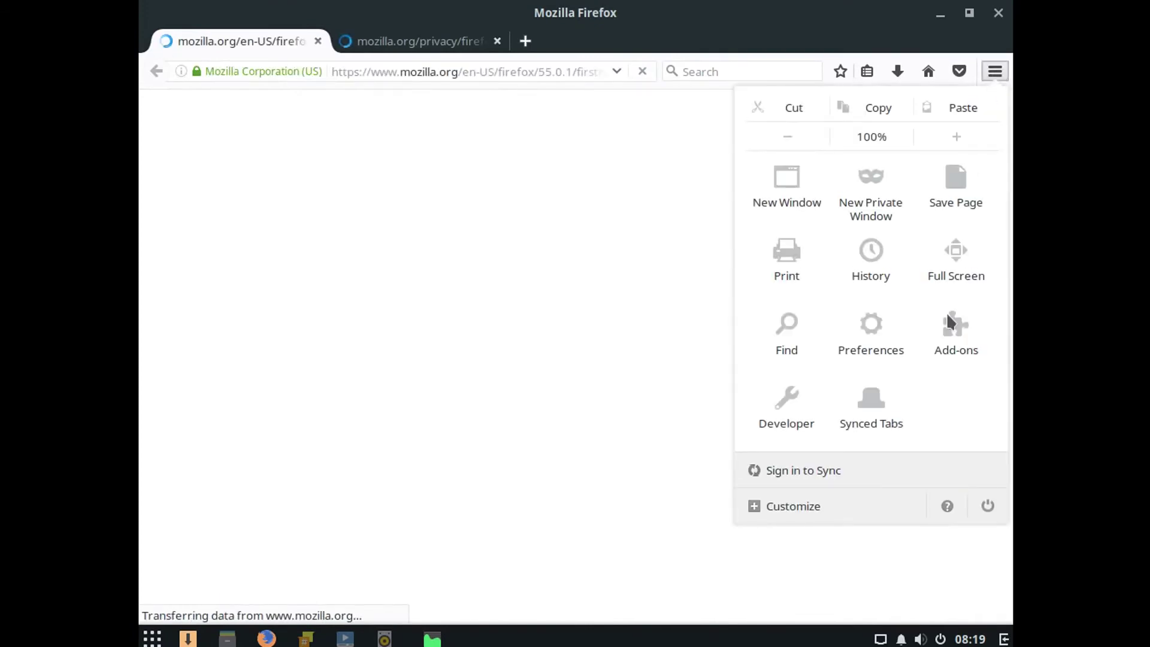
click(947, 506)
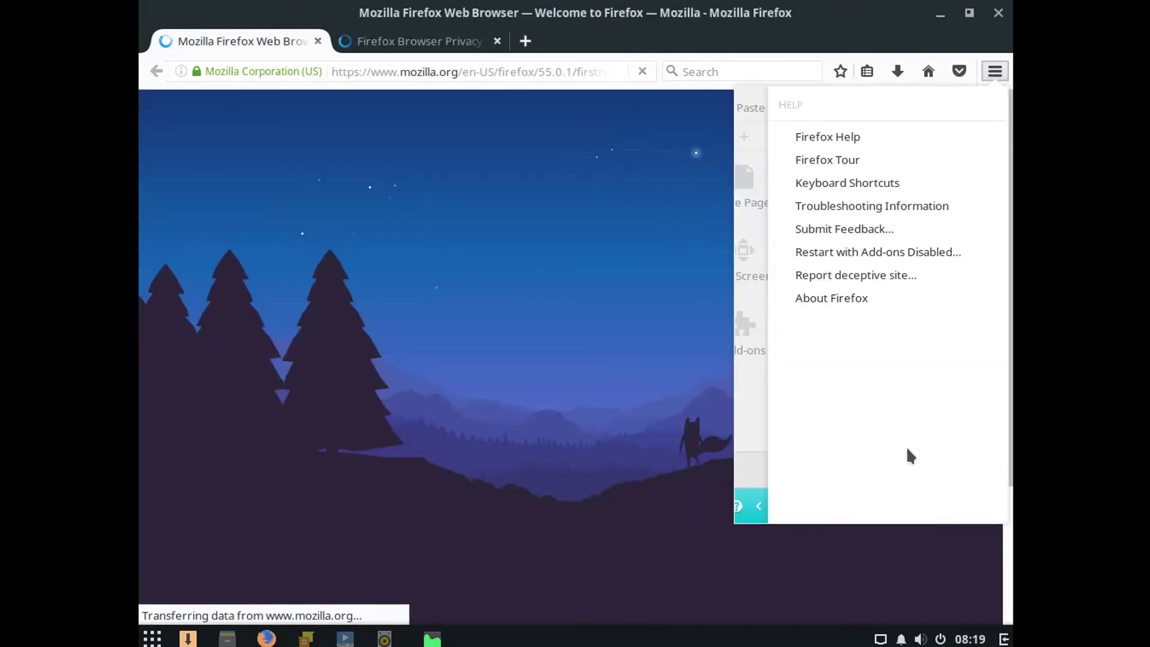
click(833, 299)
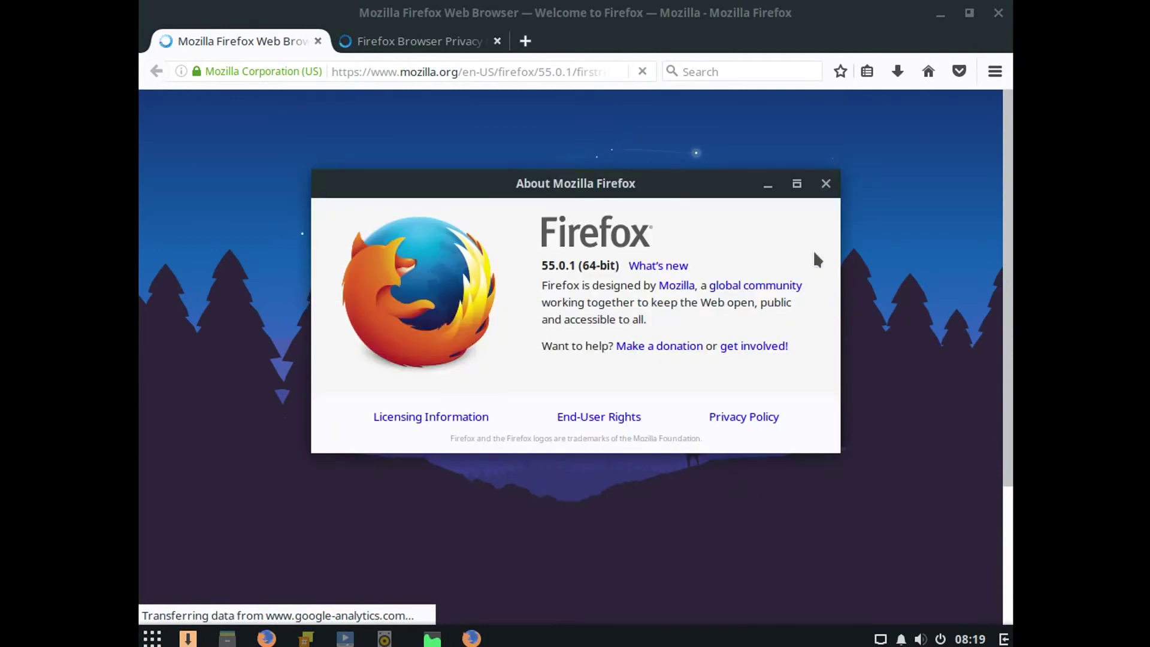
click(826, 184)
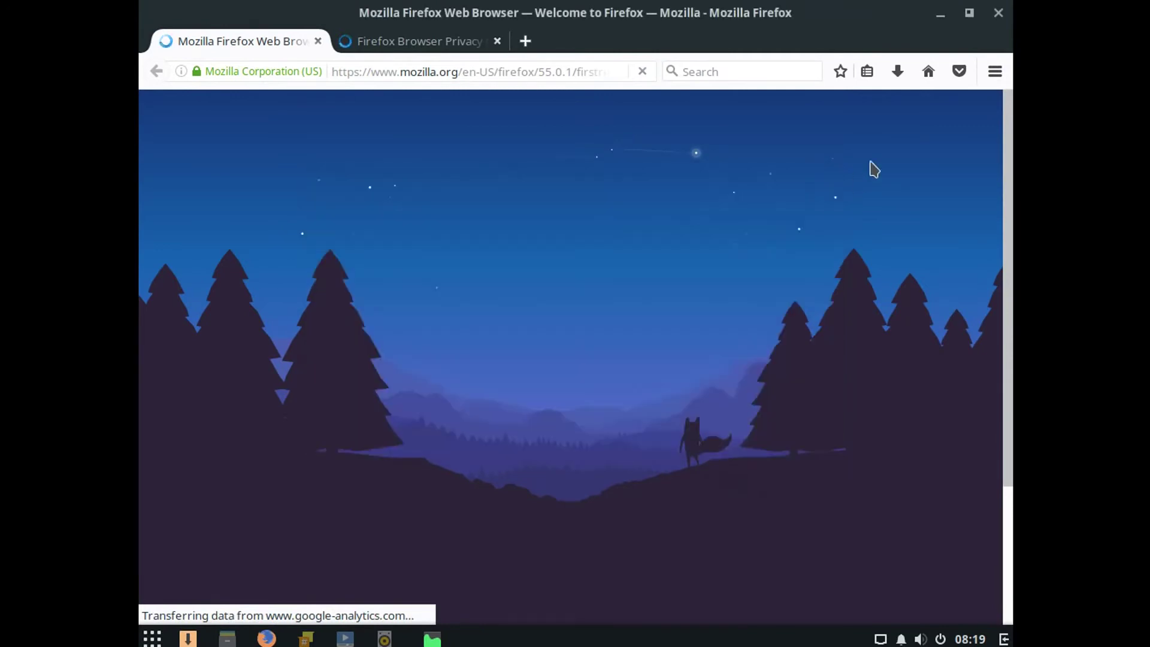
click(998, 14)
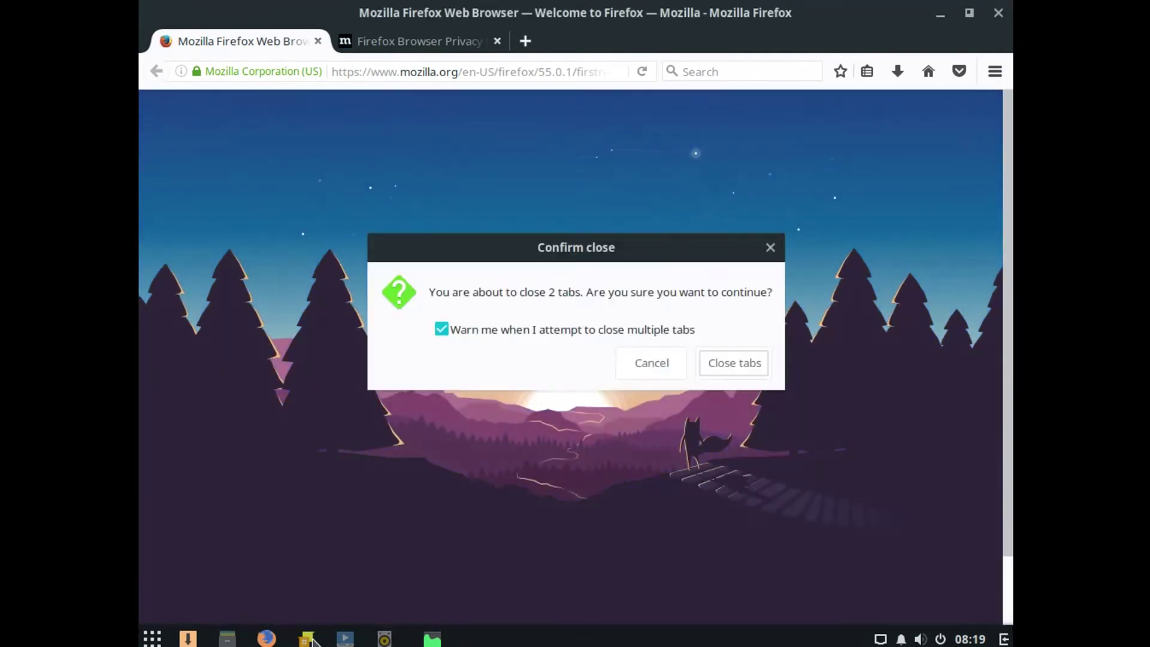
click(728, 373)
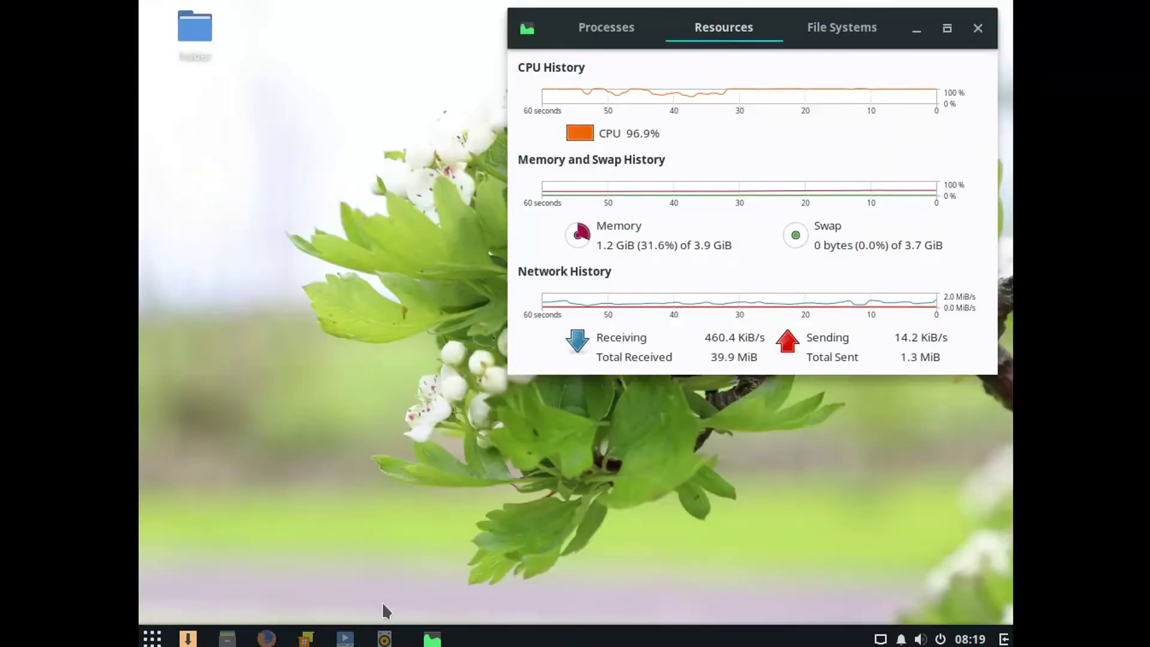
Step: Unpin the three application launchers between Firefox and the system monitor from the bottom panel
right_click(317, 639)
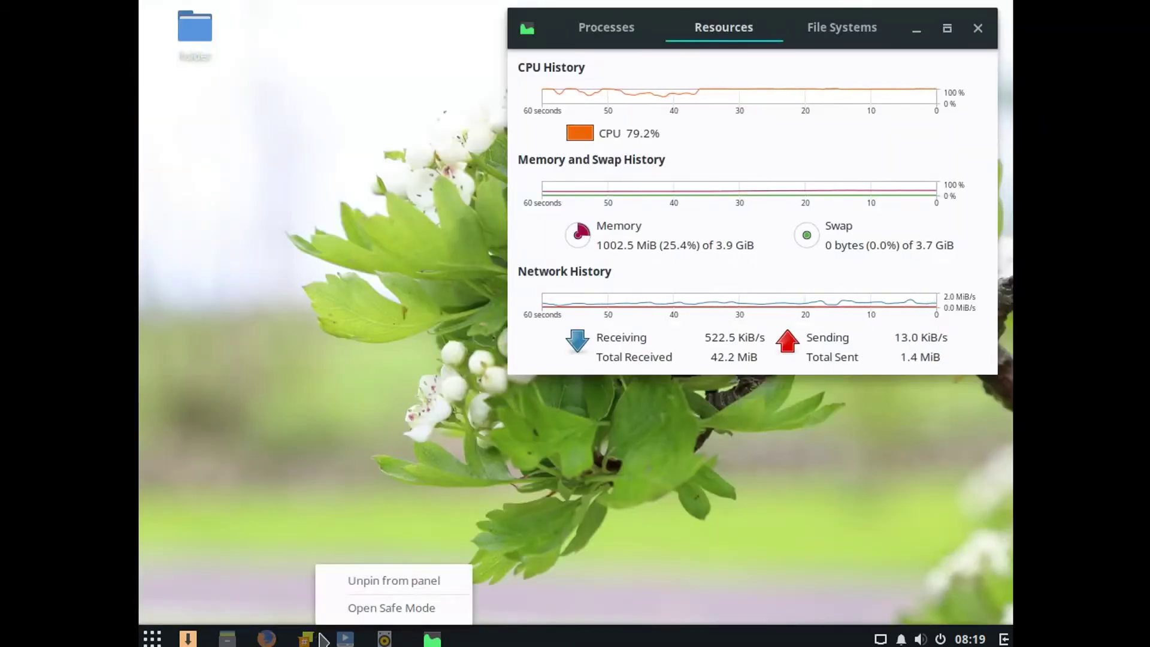
click(317, 582)
right_click(314, 639)
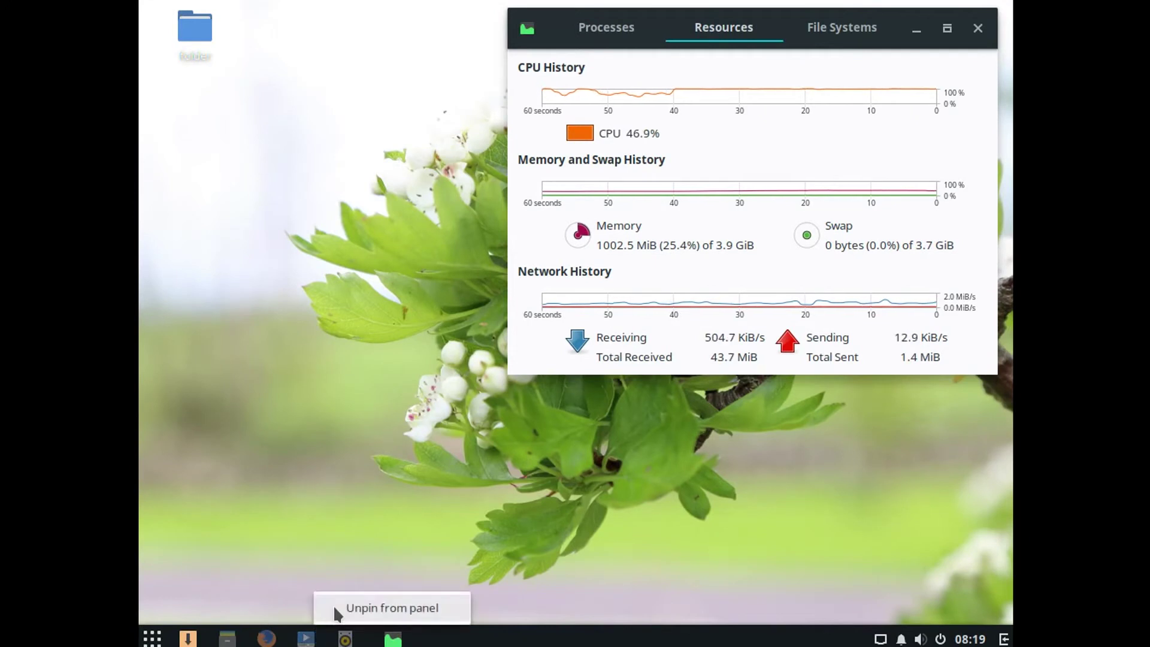
click(334, 611)
right_click(307, 638)
click(336, 611)
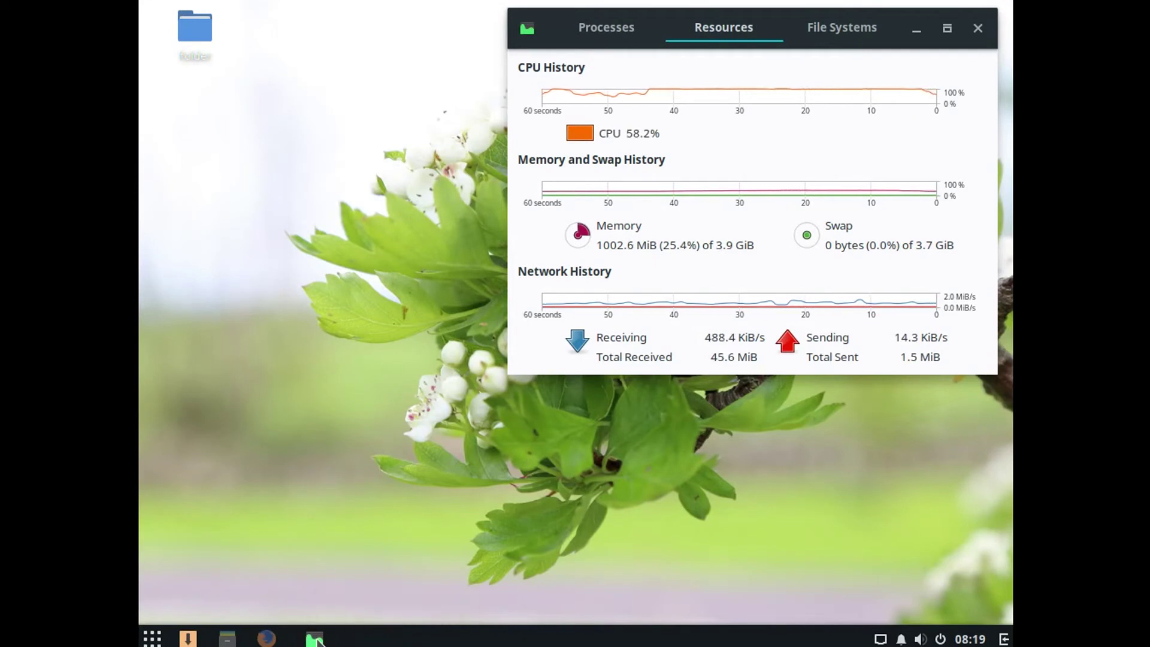
right_click(317, 641)
click(359, 608)
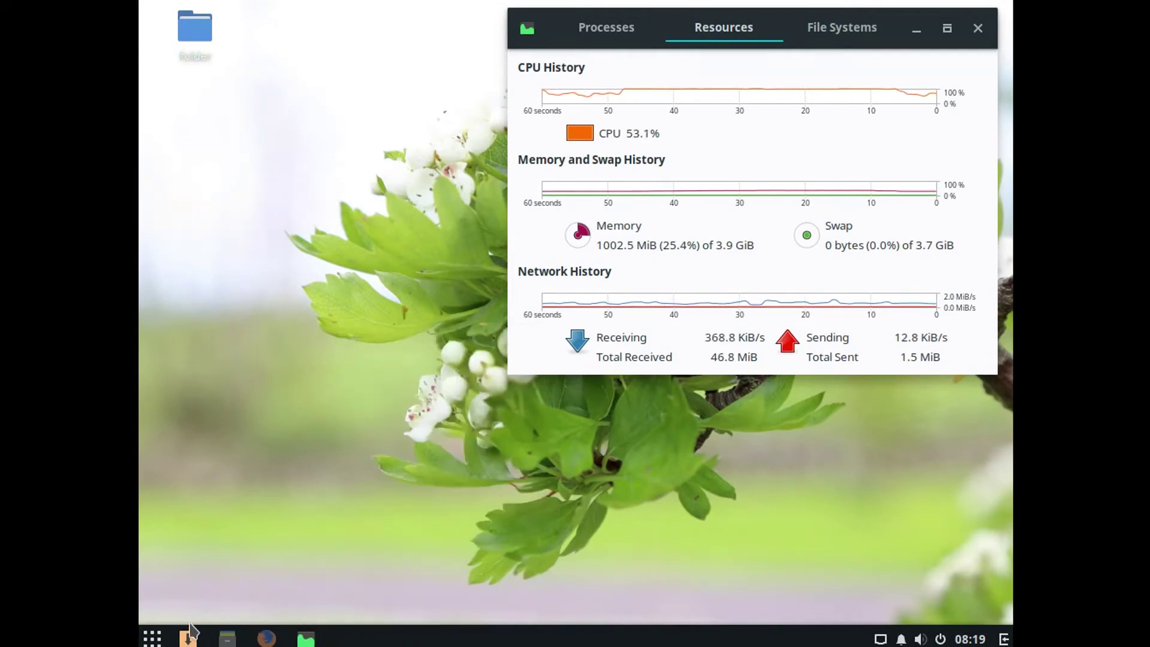
Step: Search the applications for "li" and try to place LibreOffice Writer on the bottom panel
click(153, 638)
text(li)
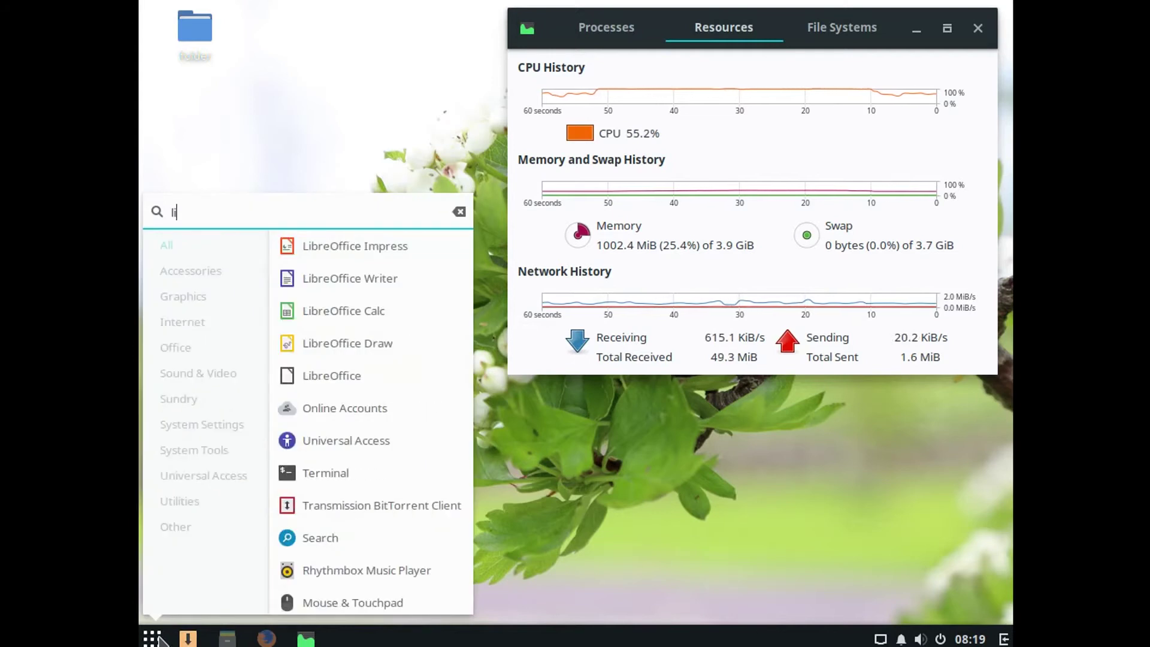
drag(343, 276, 309, 576)
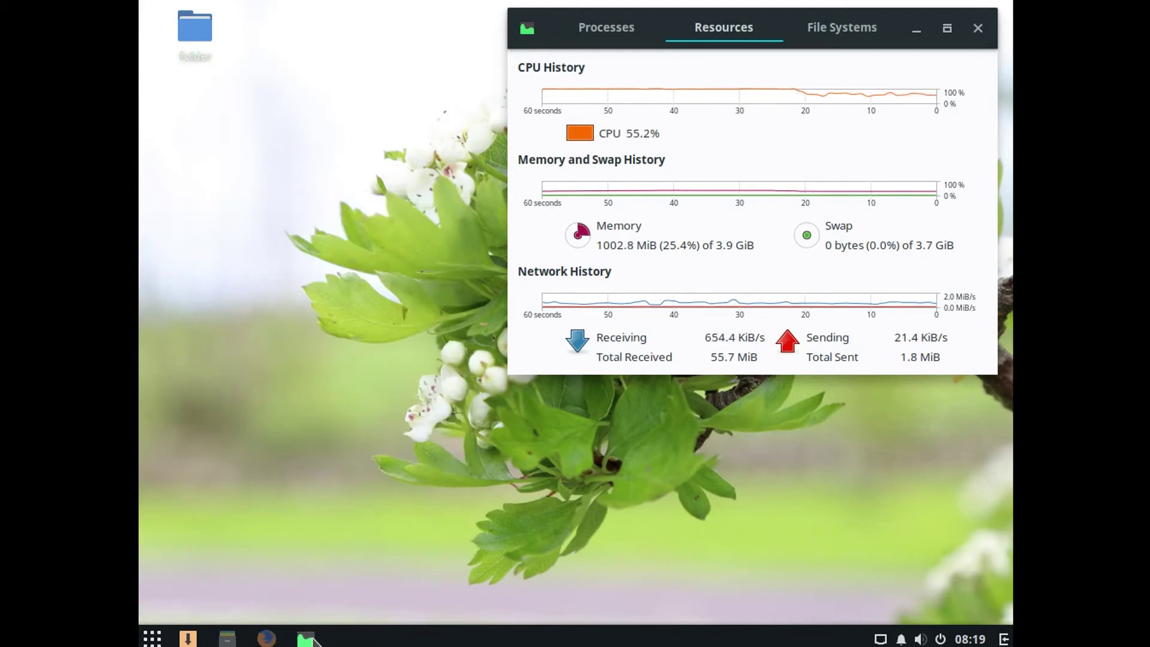
Step: Open the desktop sidebar and examine its notifications and its calendar and sound applets
click(879, 640)
click(900, 640)
click(899, 639)
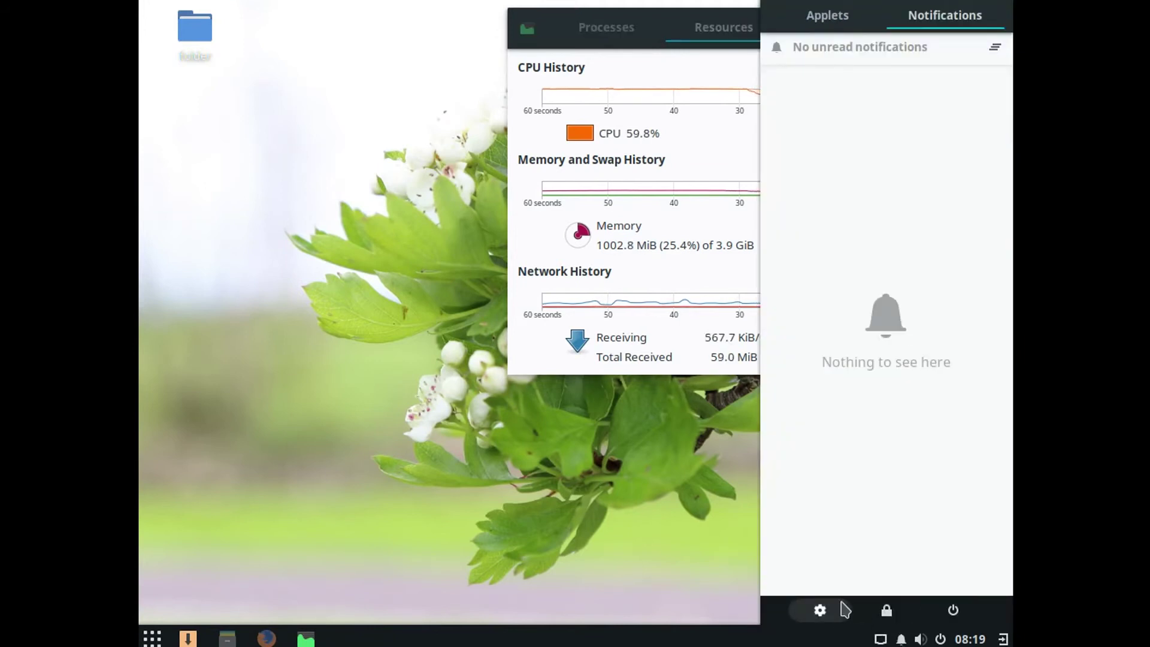
click(838, 16)
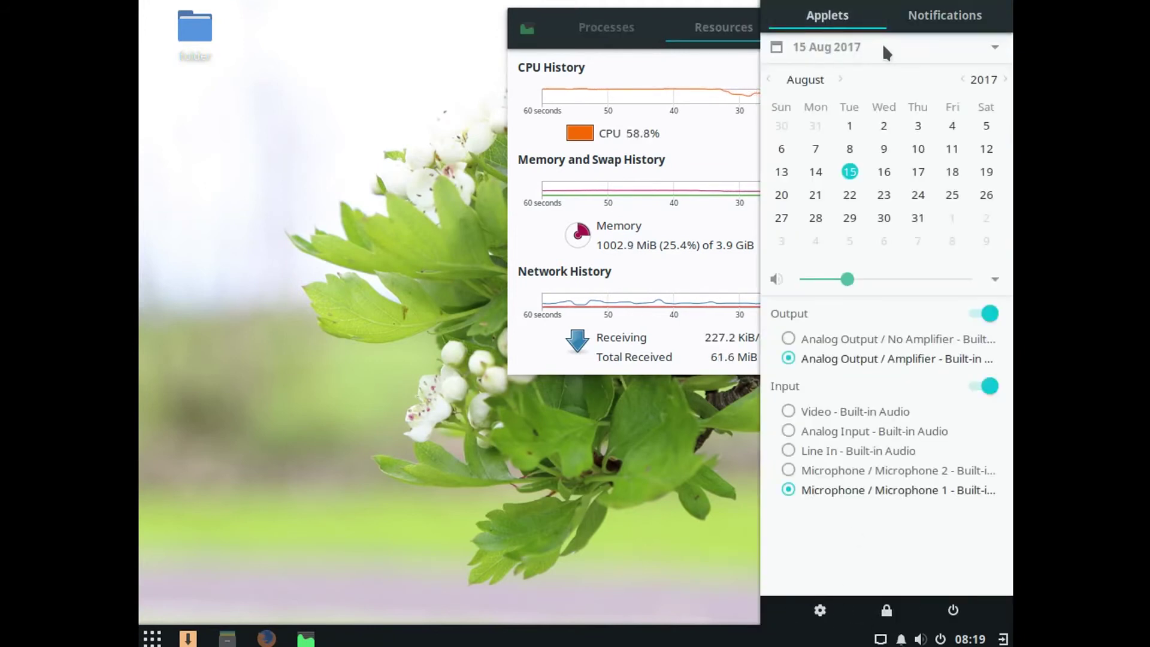
click(993, 48)
click(993, 48)
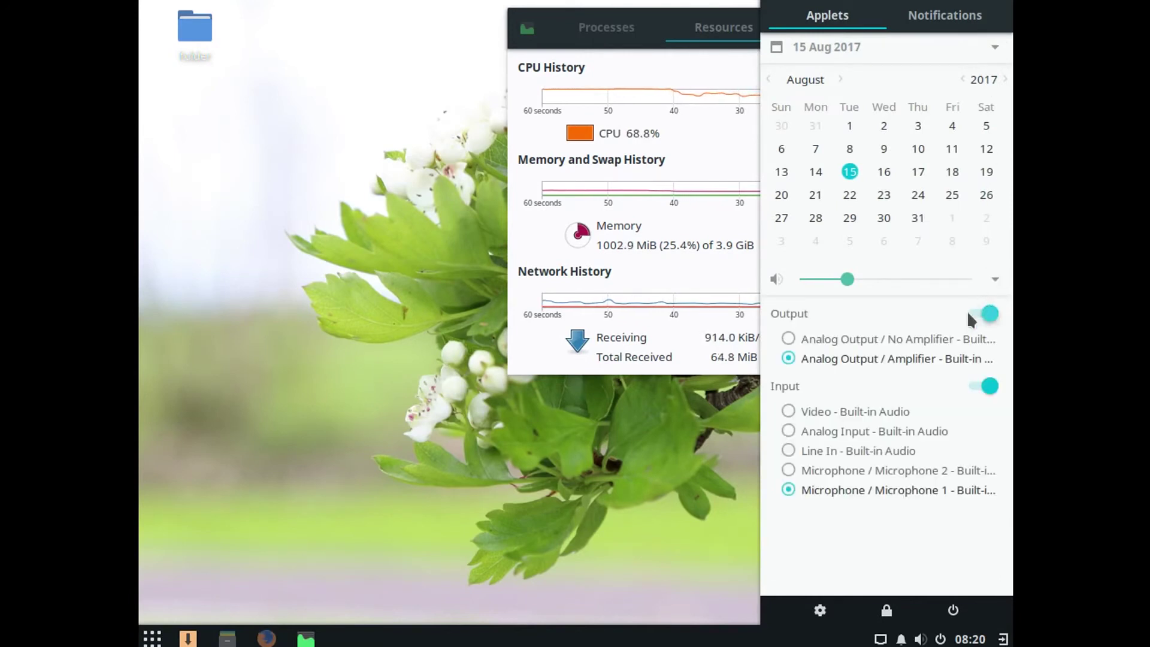
click(958, 16)
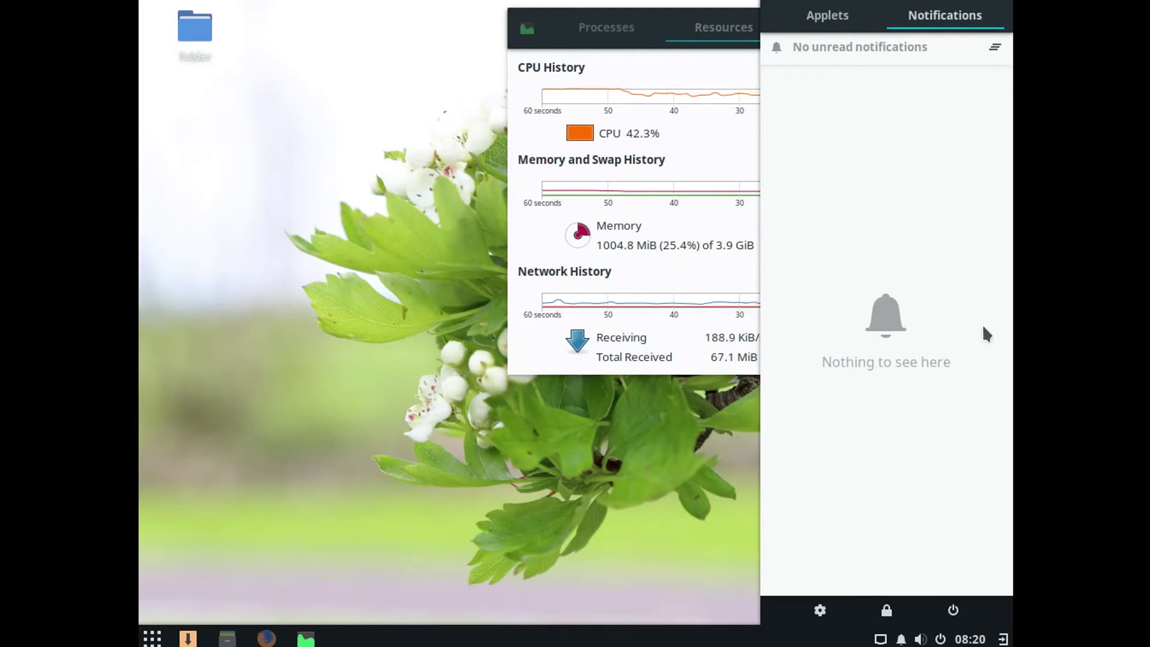
Step: Open Budgie Settings and enable the Home directory shortcut on the desktop
click(820, 610)
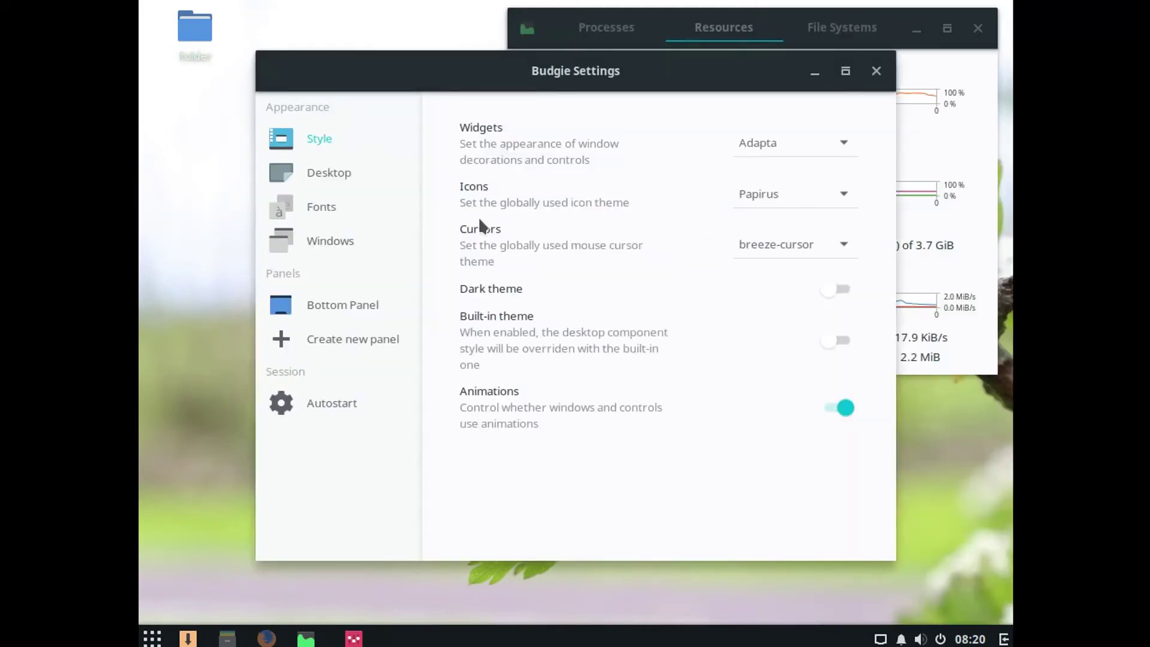
click(320, 168)
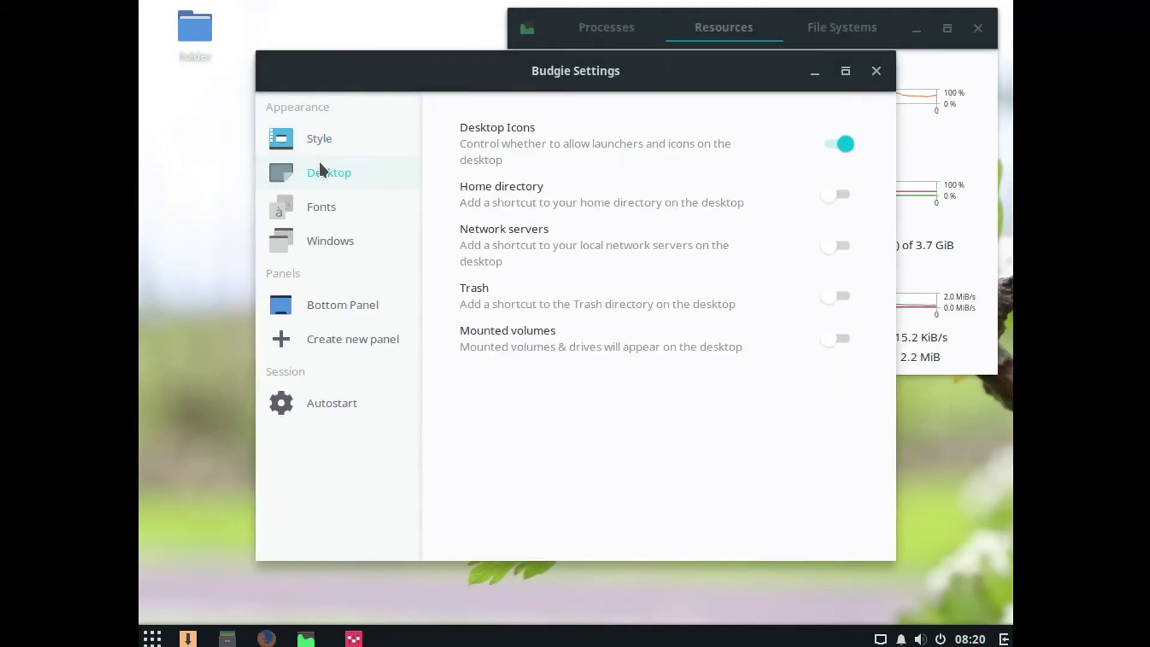
click(844, 194)
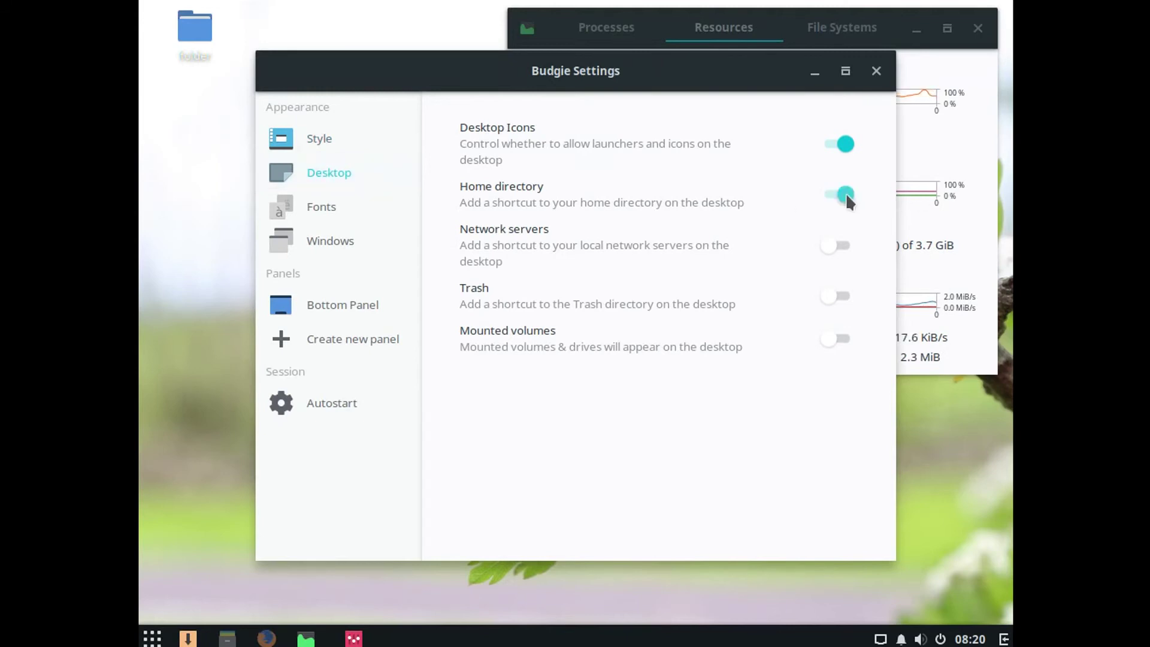
Step: Examine the font settings and the font choices for Window Titles without changing them
click(281, 216)
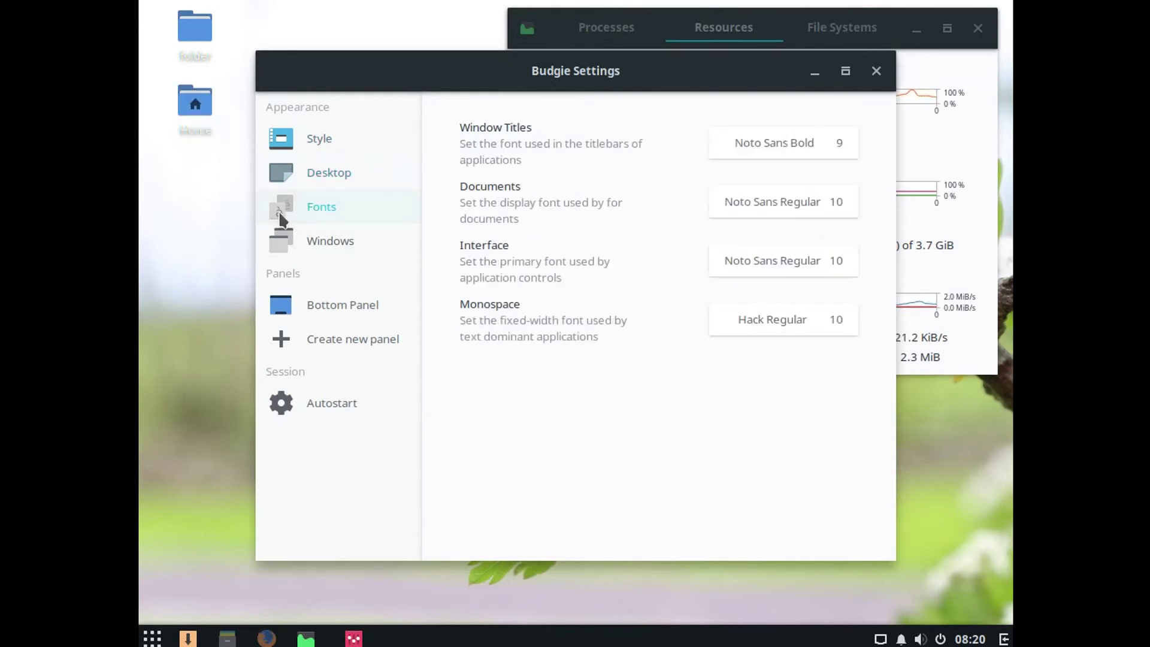
click(785, 145)
click(436, 118)
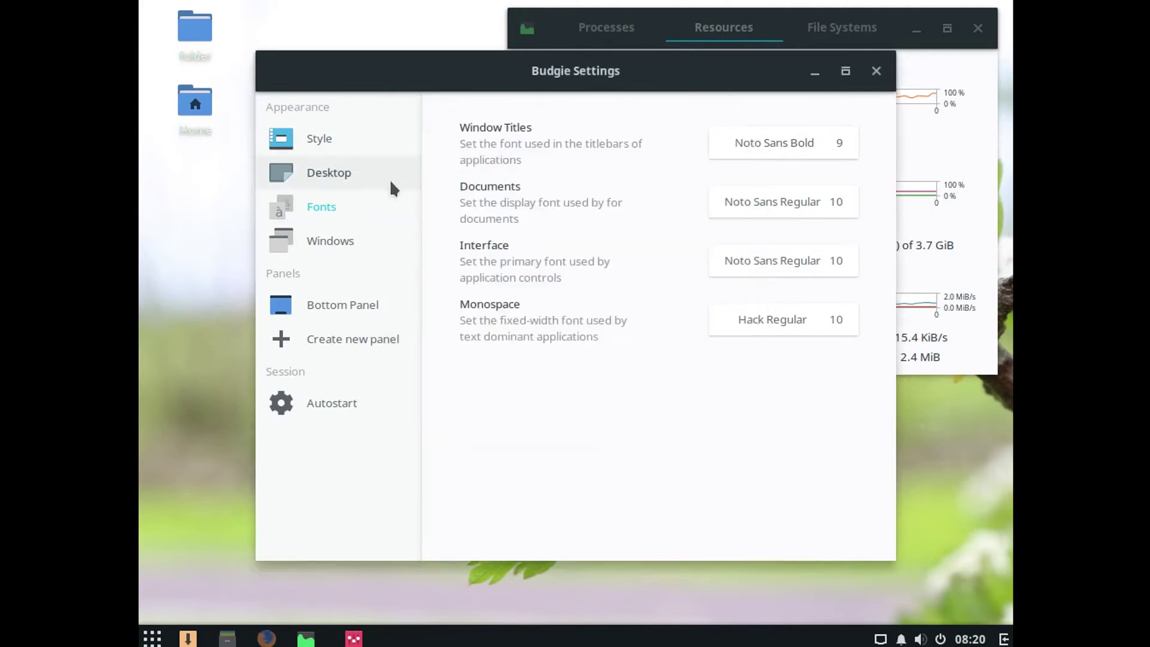
Step: Set the window button layout to Left and leave attaching modal dialogs to windows enabled
click(350, 241)
click(797, 143)
click(771, 167)
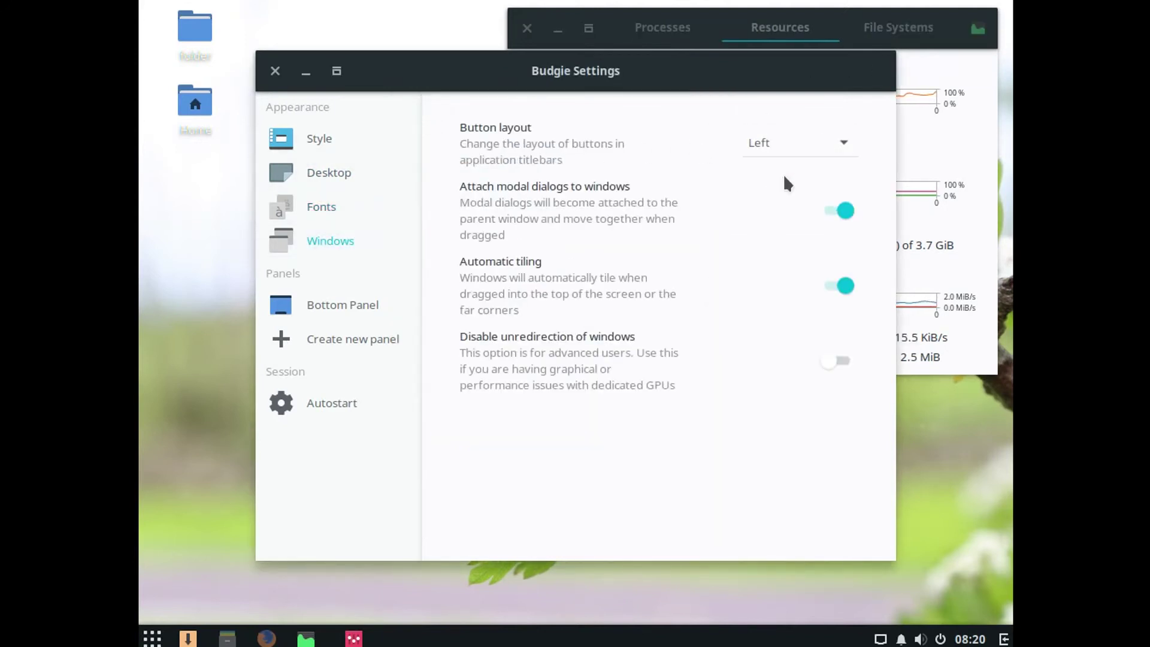
click(837, 211)
click(837, 209)
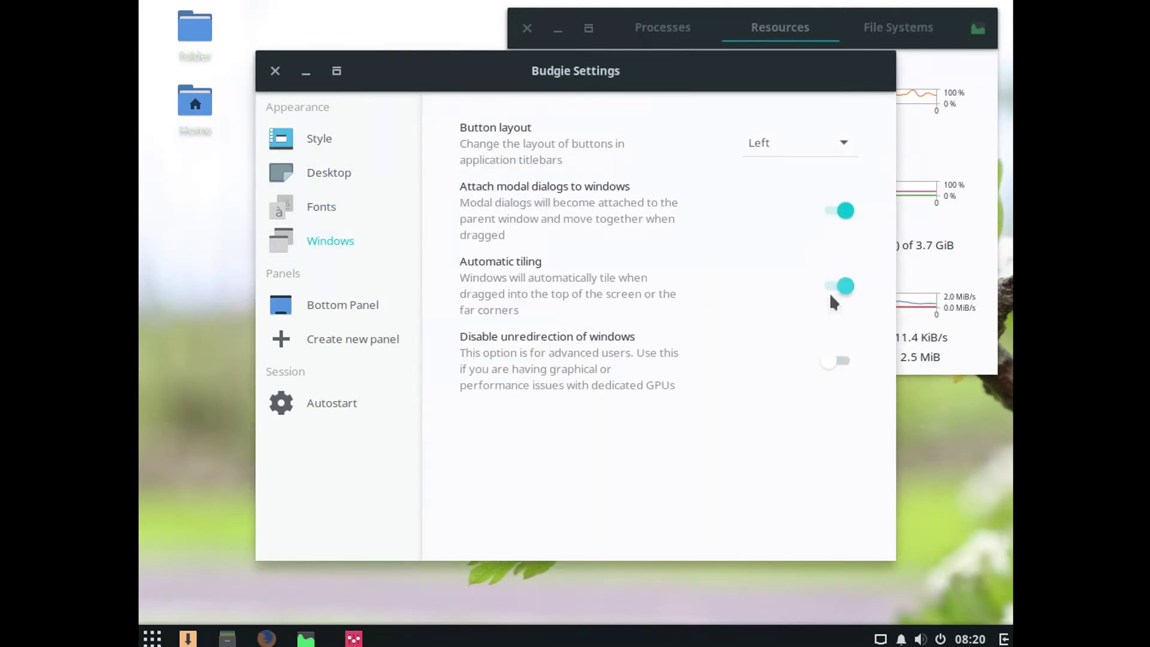
Step: Look through the applets that can be added to the Bottom Panel, without adding any
click(301, 210)
click(318, 301)
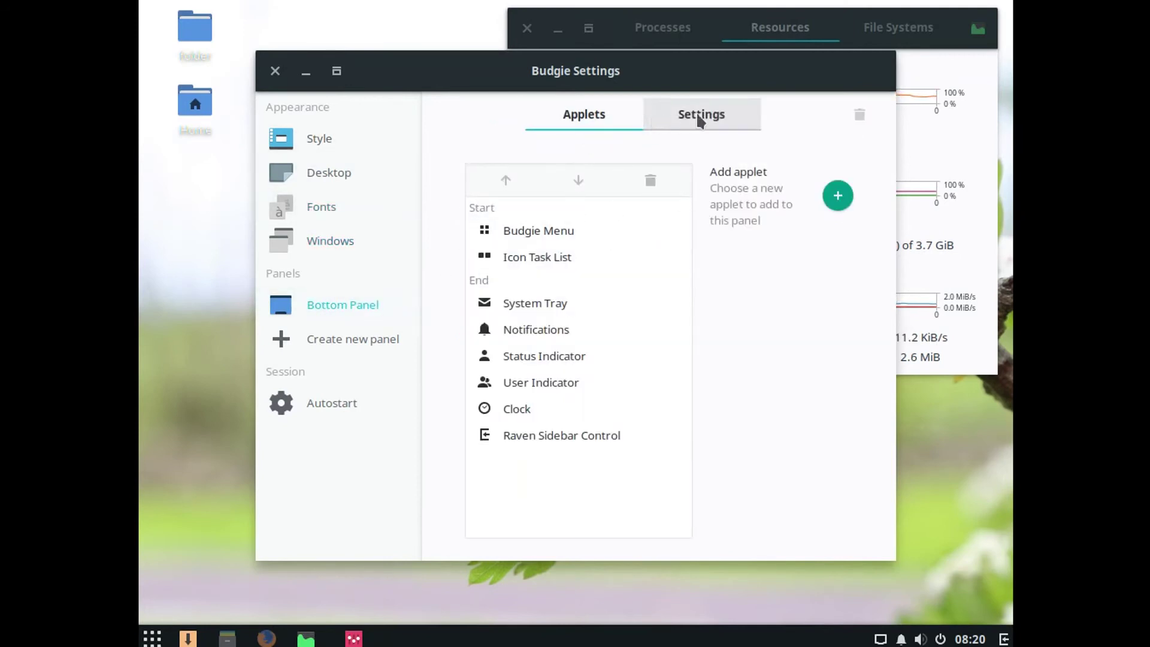
click(837, 198)
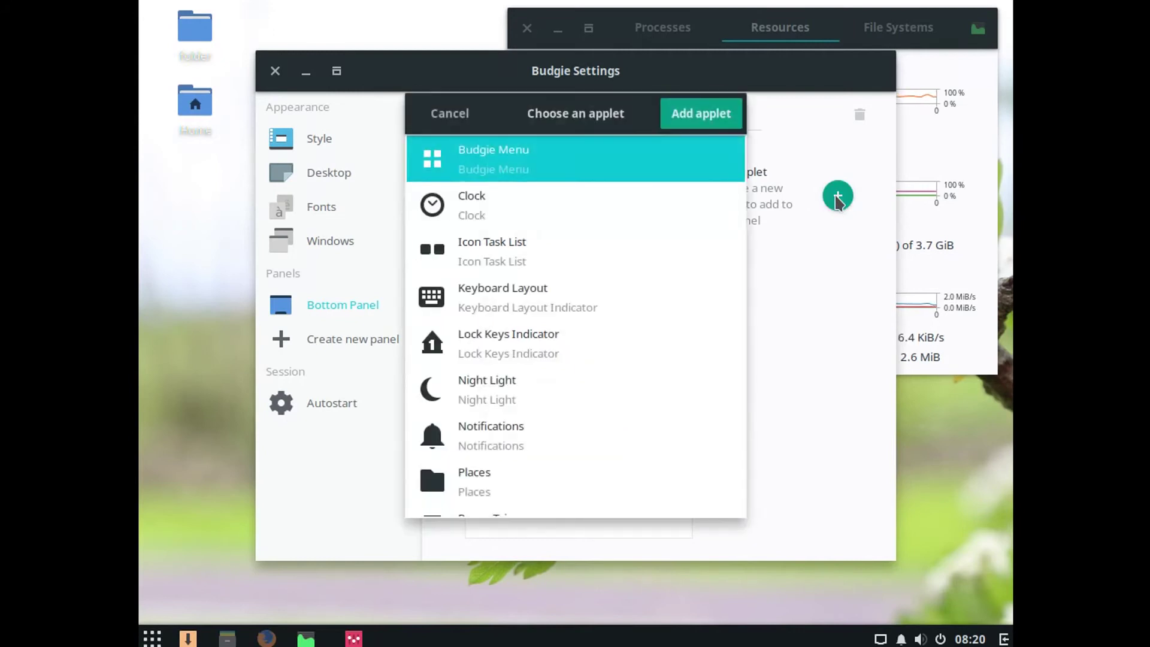
scroll(517, 222, down, 5)
scroll(519, 215, down, 2)
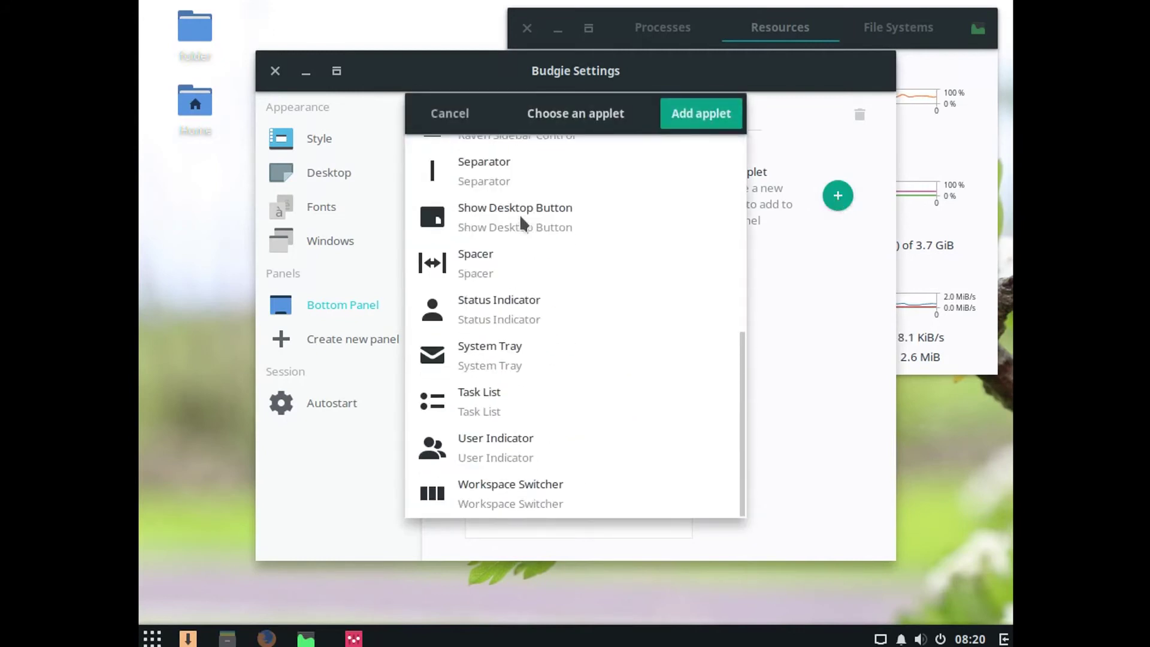
click(449, 113)
Step: Create a new panel and set its position to Left
click(349, 346)
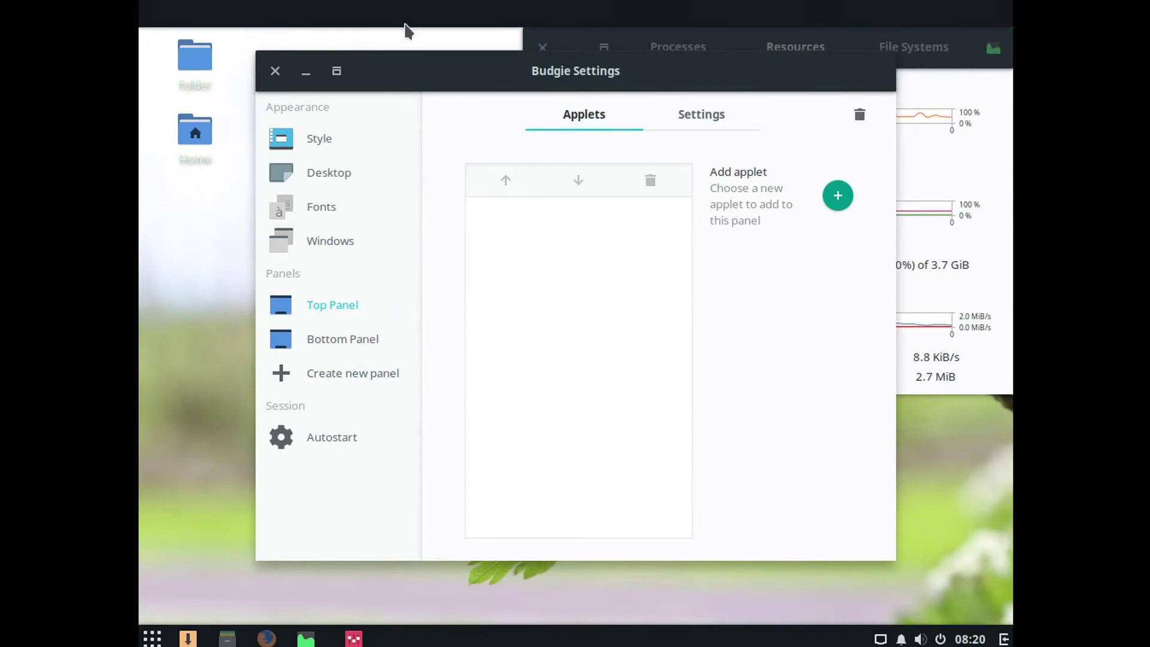
click(712, 119)
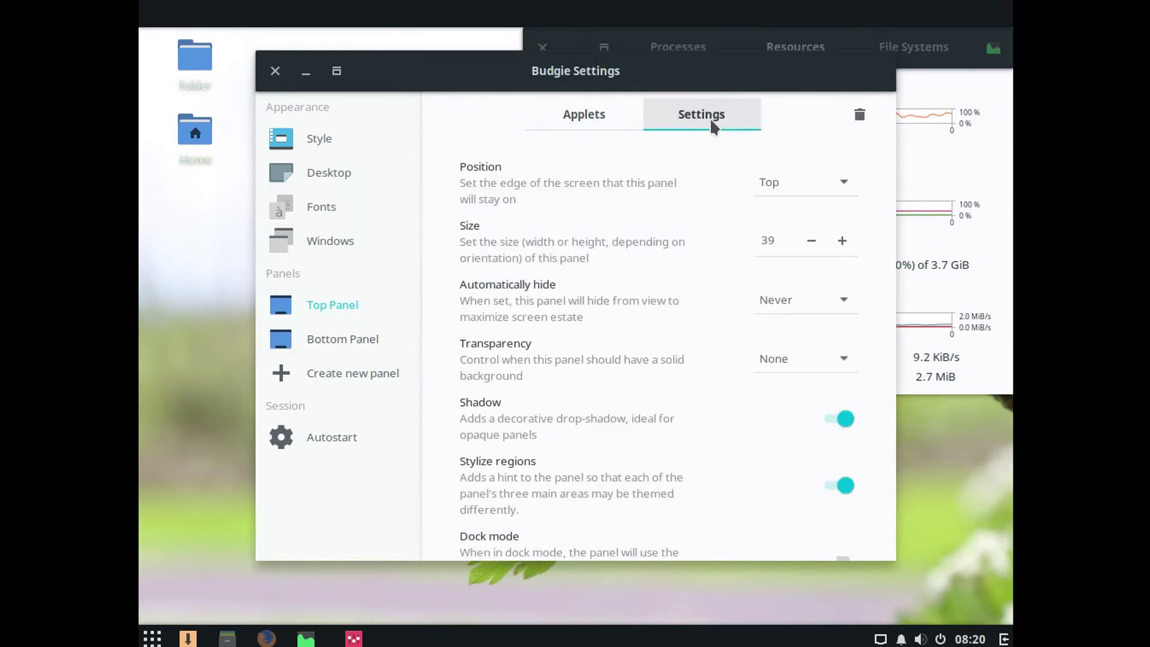
click(771, 180)
click(773, 240)
Step: Reduce the left panel's size to 29, leaving automatic hiding at Never and transparency at None
click(810, 241)
click(810, 240)
click(811, 240)
click(810, 240)
click(810, 240)
click(810, 240)
click(811, 241)
click(811, 240)
click(811, 241)
click(811, 240)
click(811, 241)
click(842, 299)
click(833, 349)
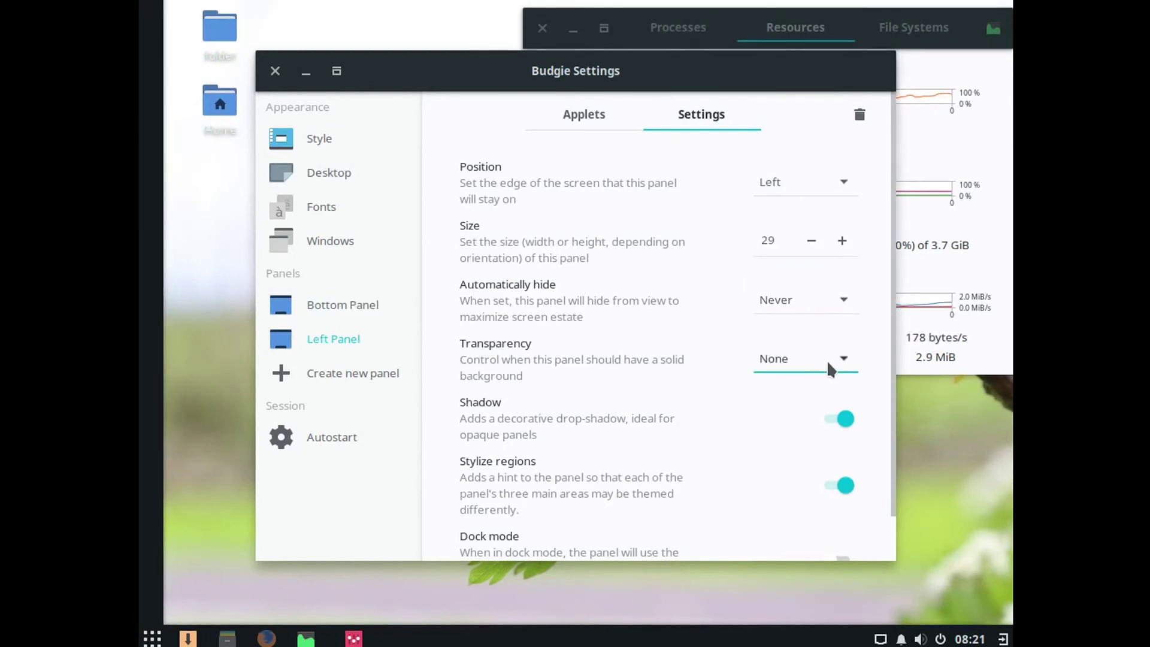
Step: Set the left panel's transparency to Always and turn on dock mode, leaving its shadow and stylized regions enabled
click(832, 359)
click(816, 314)
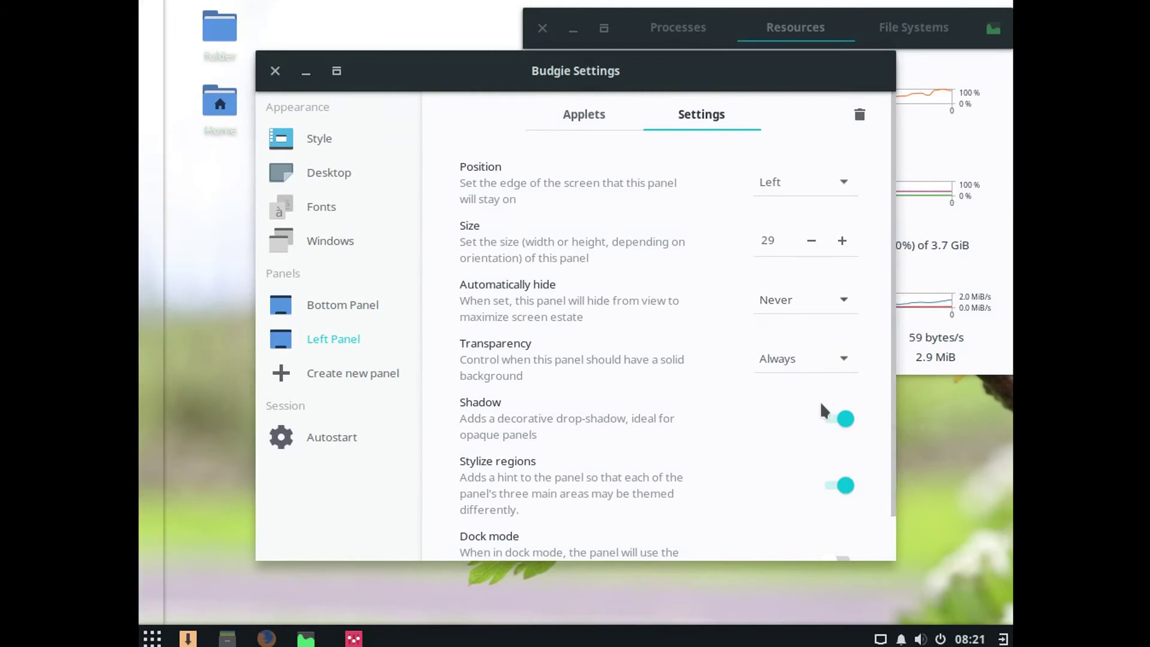
click(836, 420)
click(837, 419)
click(836, 486)
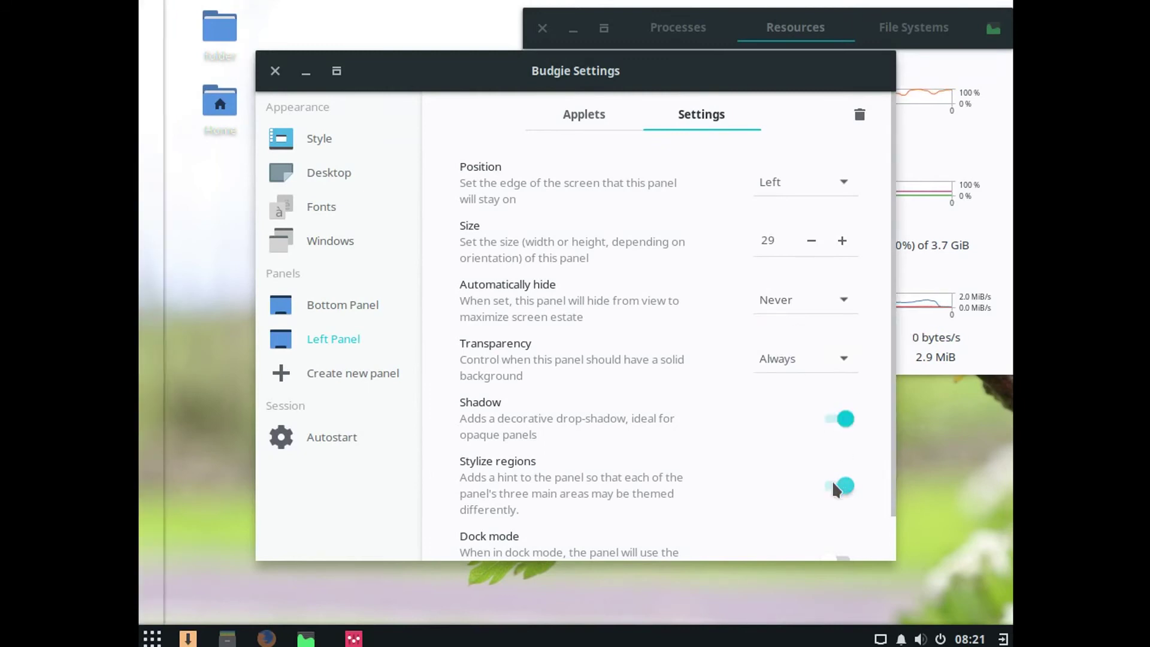
click(846, 488)
scroll(847, 455, down, 1)
click(845, 509)
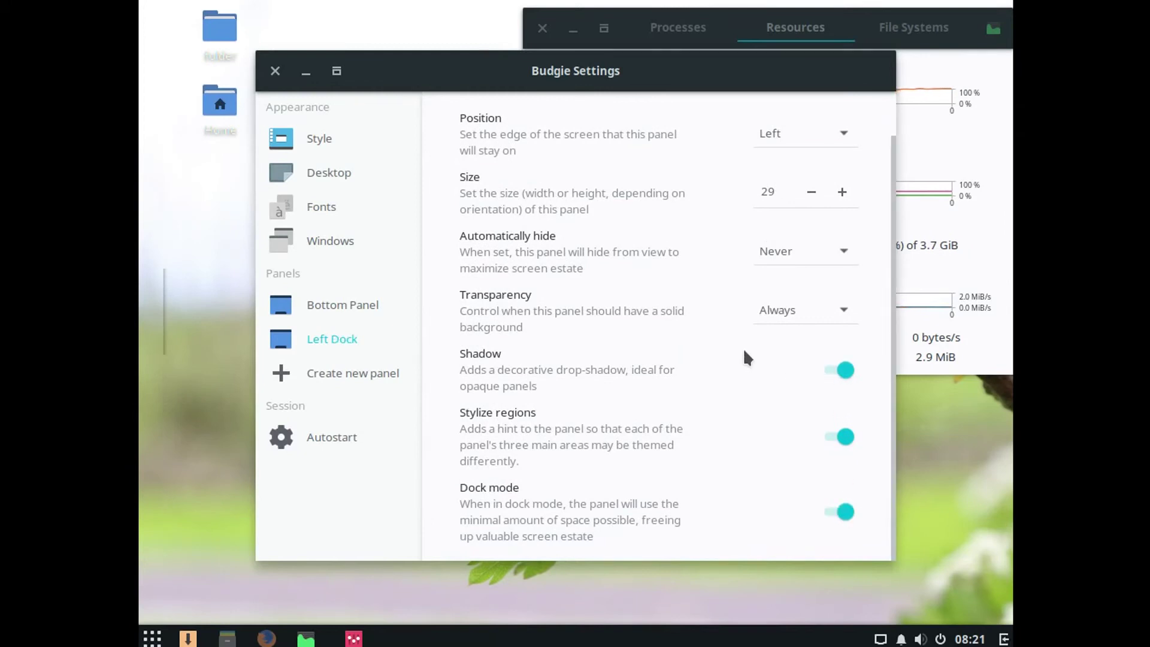
Step: Delete the left dock panel and close Budgie Settings
scroll(690, 313, up, 1)
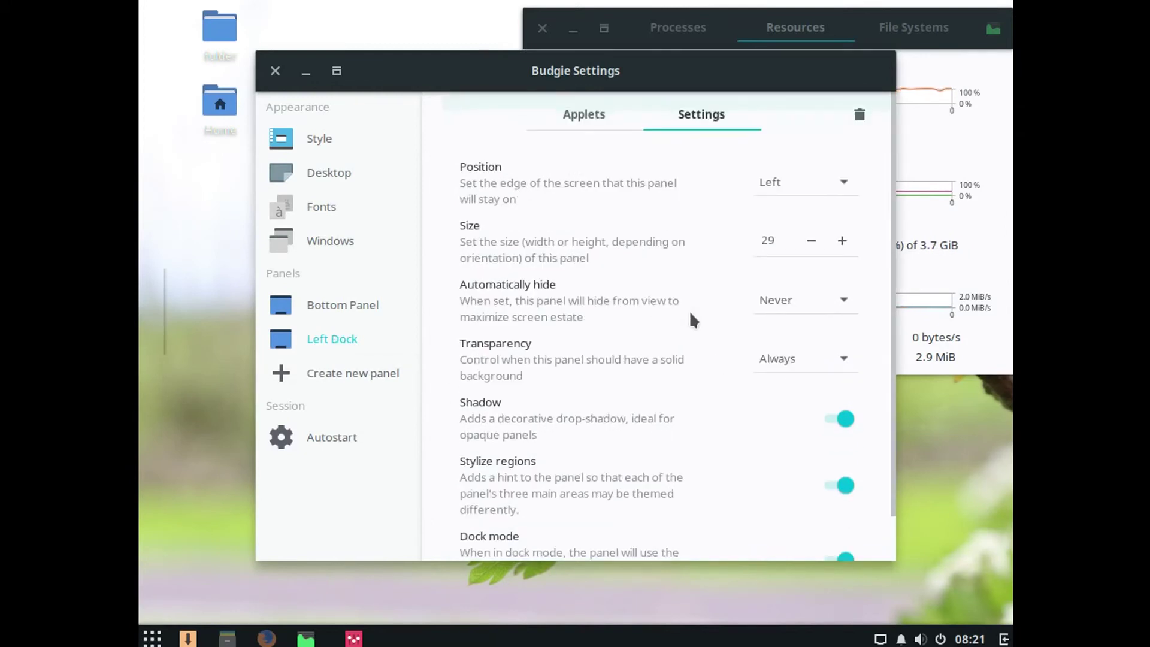
click(861, 114)
click(758, 257)
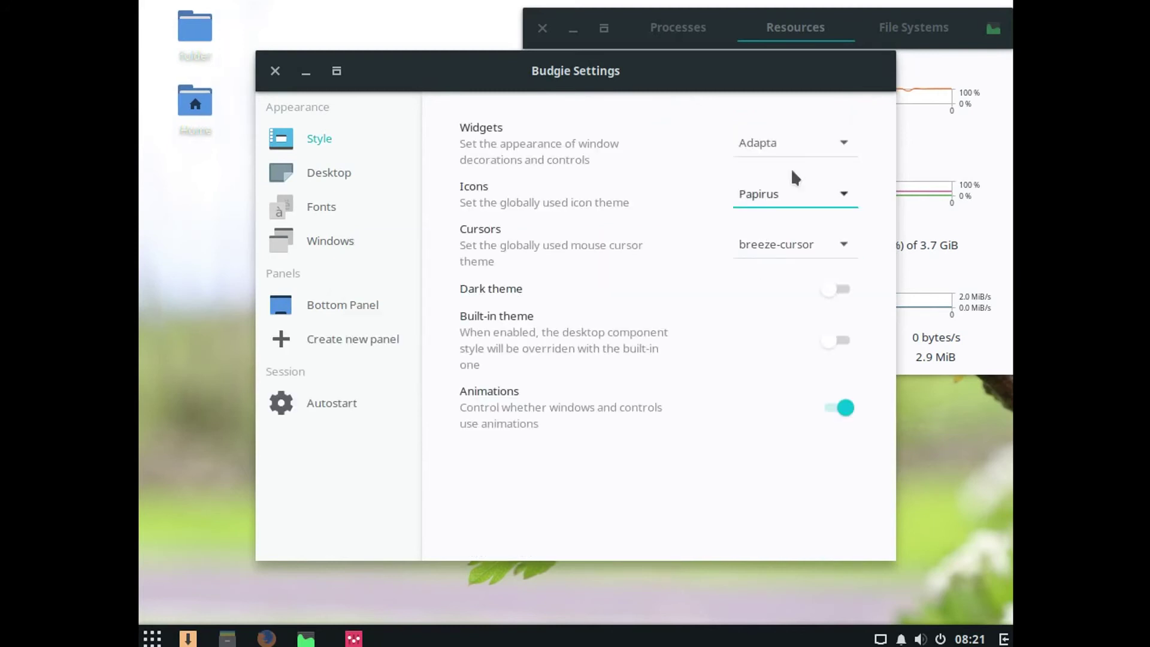
click(275, 71)
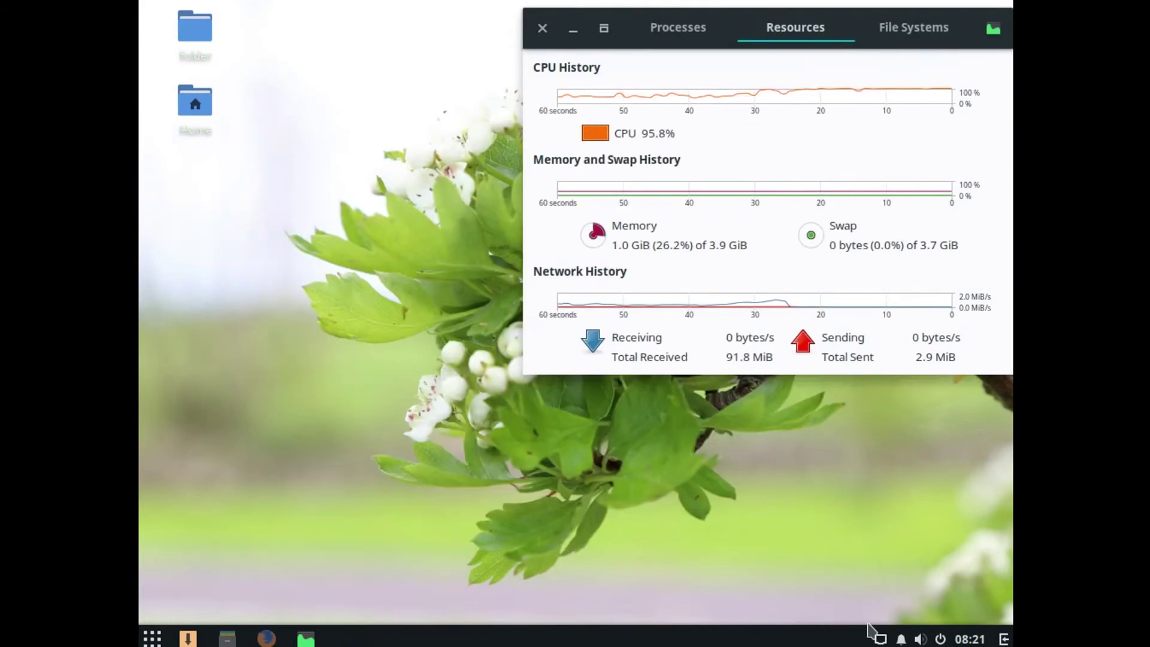
Step: Check the volume control and the session options in the bottom panel's power menu, without choosing any
click(921, 640)
click(921, 639)
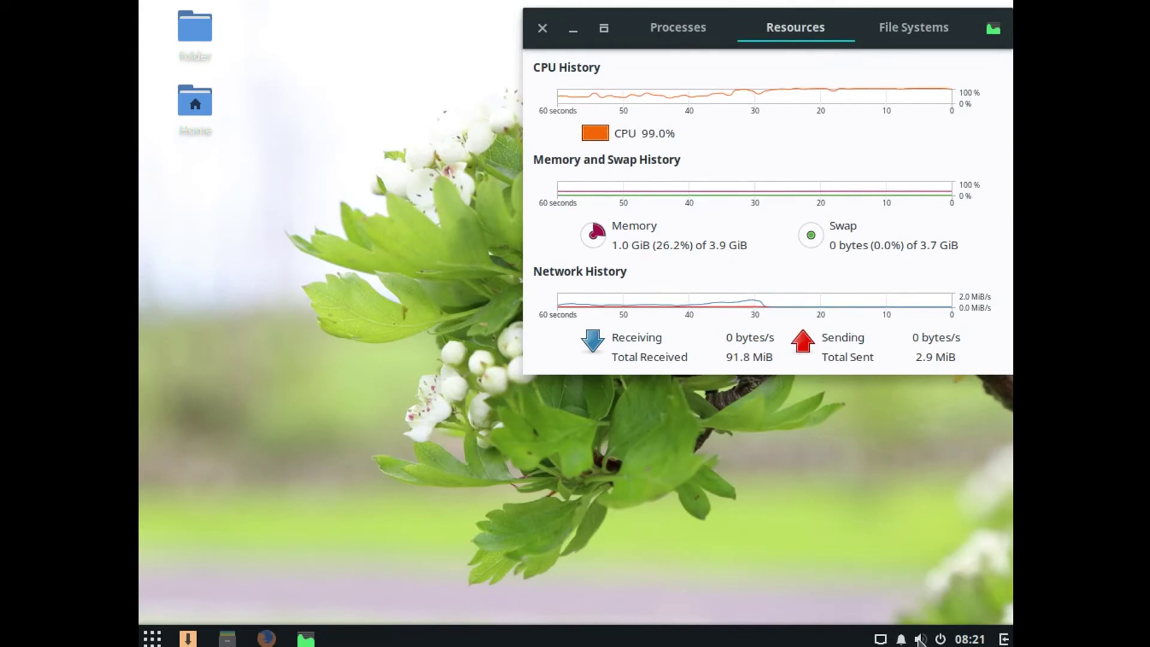
click(937, 639)
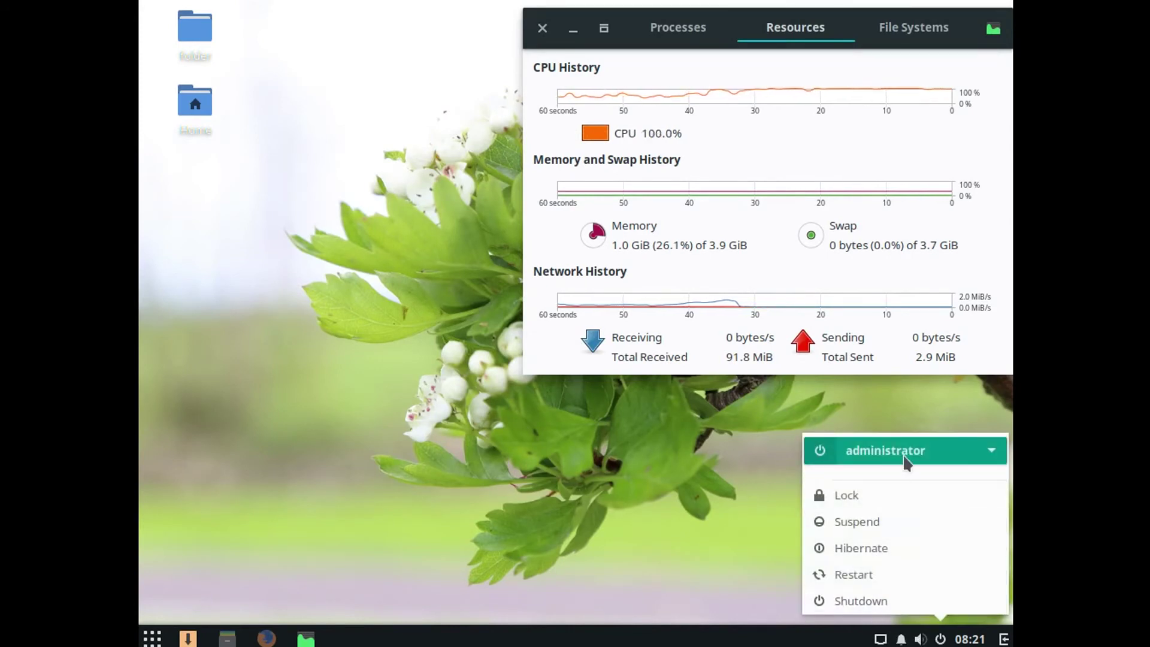
click(967, 639)
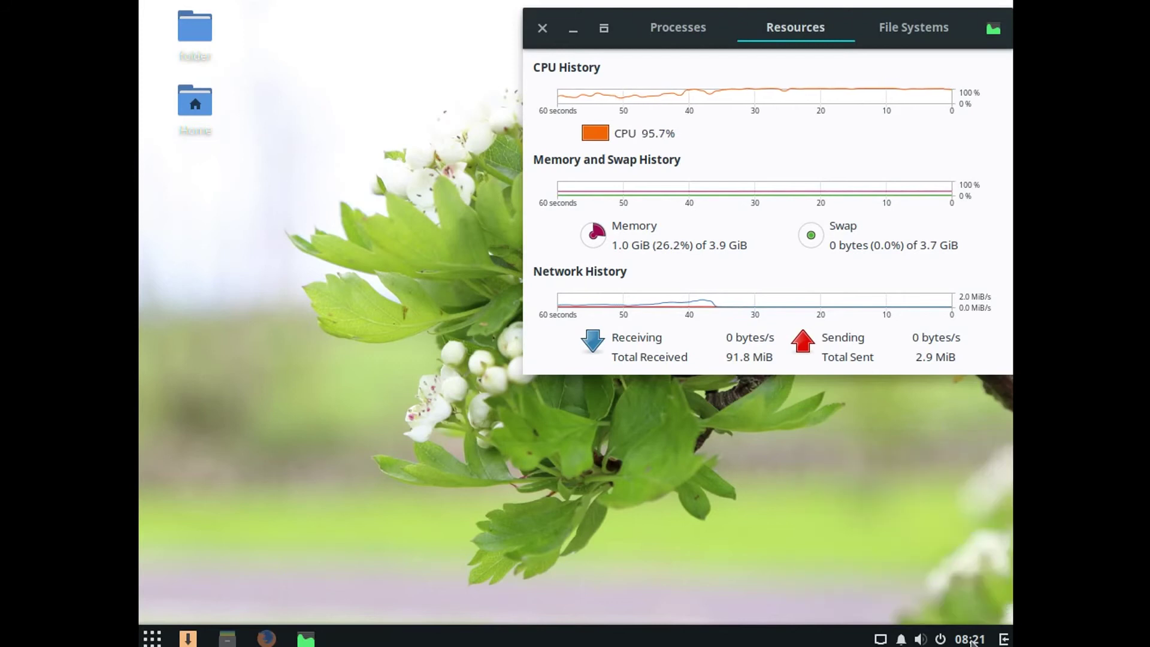
Step: Try the clock's options for showing seconds and the date, leaving both off and 24 hour time on
click(970, 640)
click(964, 596)
click(957, 576)
click(957, 577)
click(953, 562)
click(953, 562)
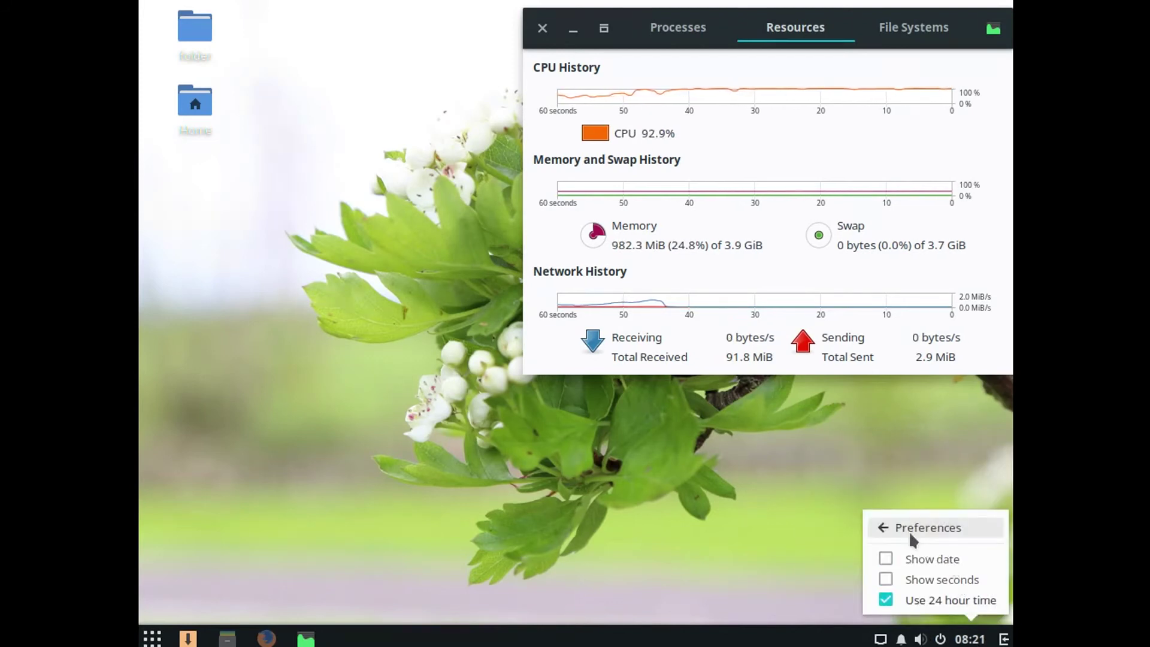
click(917, 529)
Step: View the month calendar and the Date & Time settings from the clock, closing each one
click(911, 550)
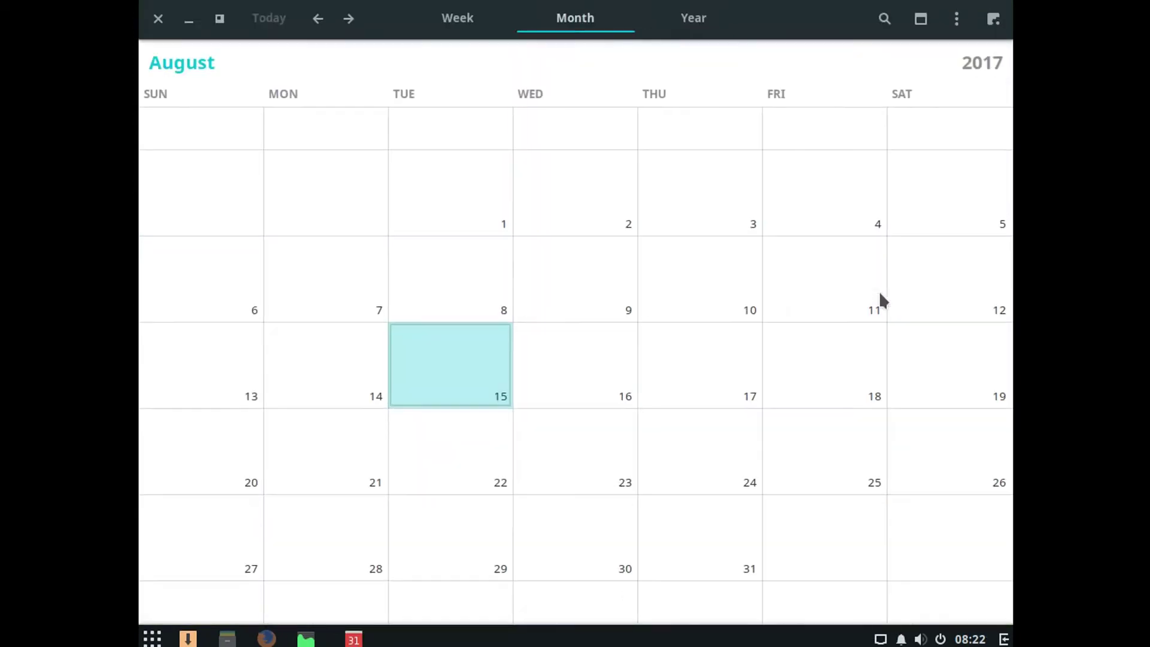
click(158, 19)
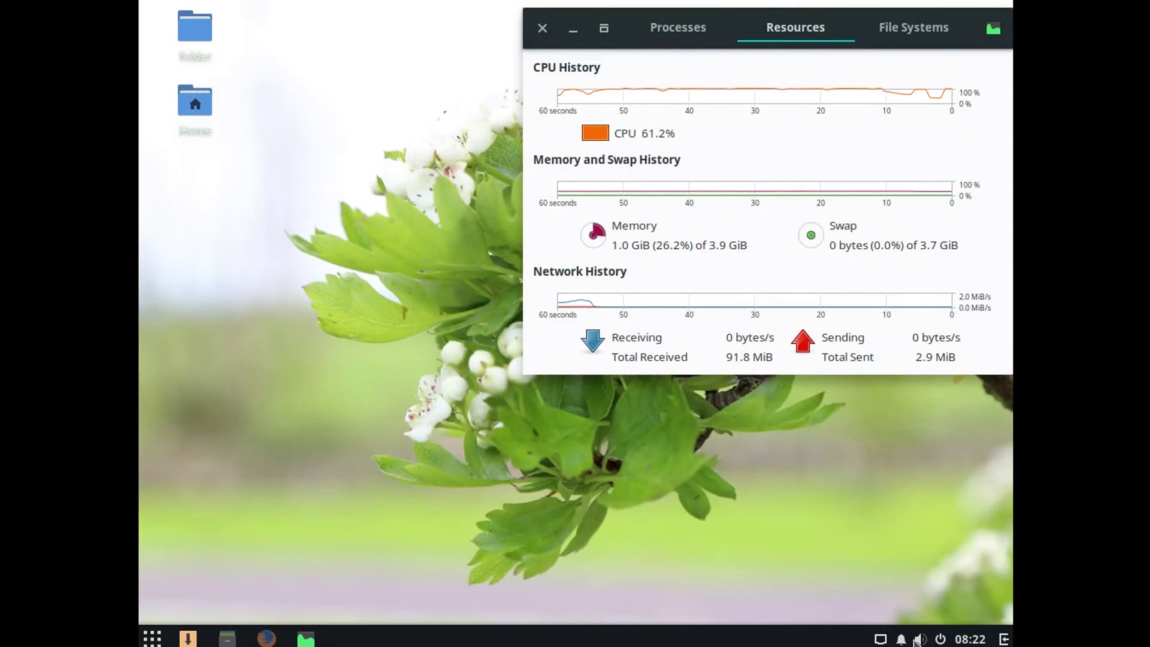
click(954, 640)
click(943, 518)
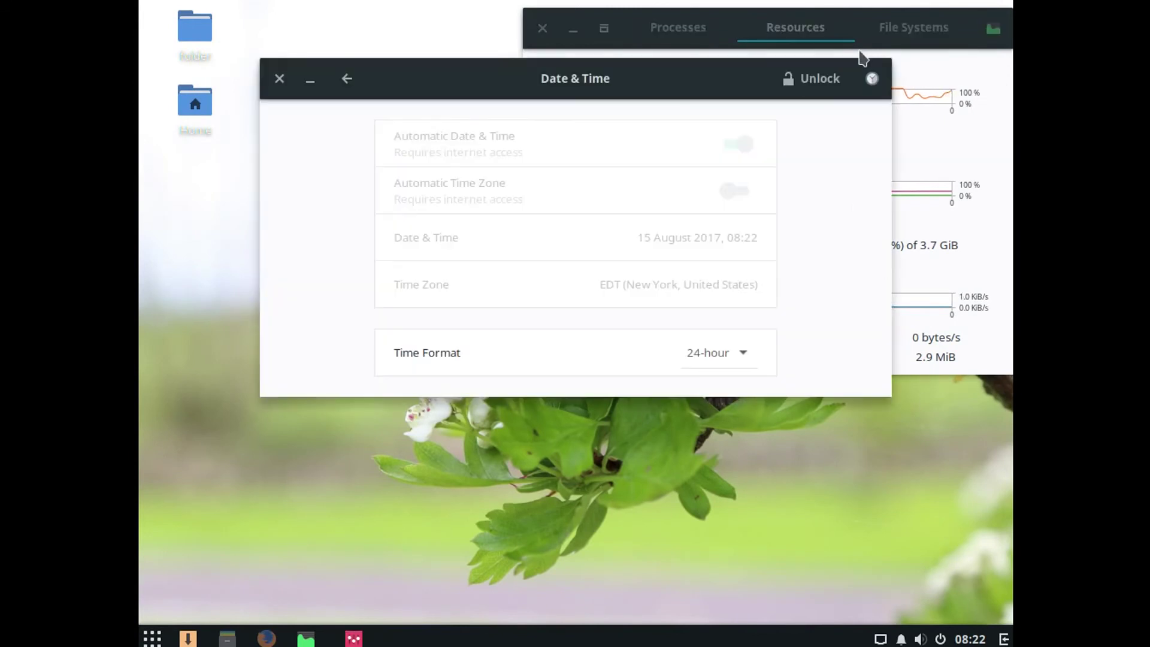
click(280, 79)
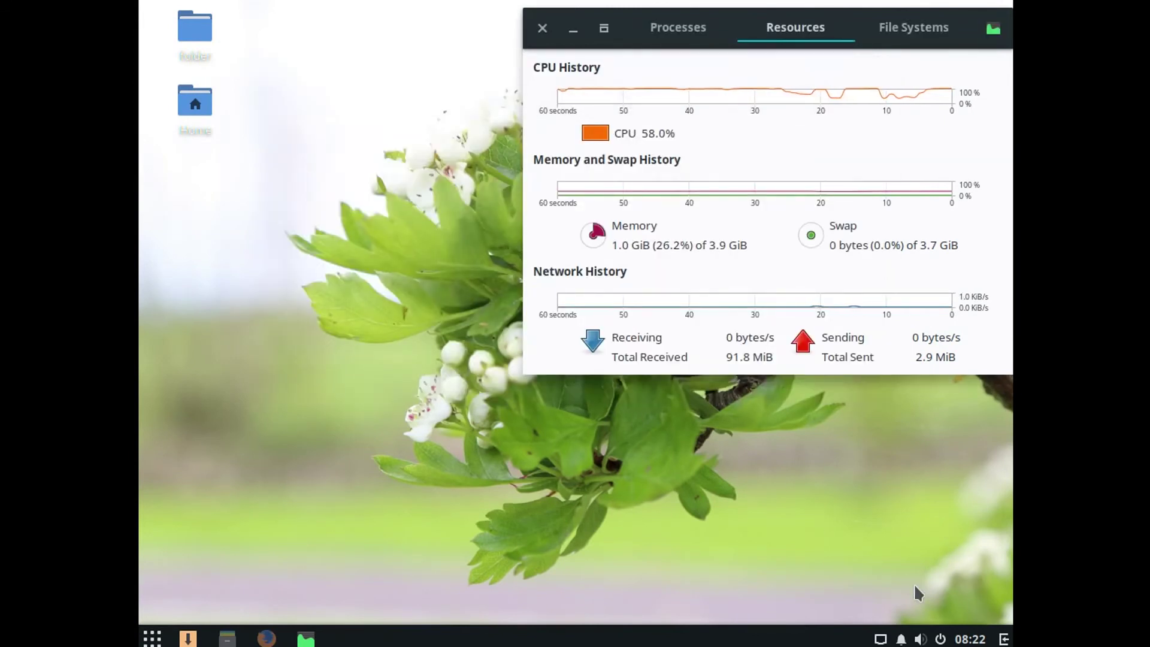
Step: Show the desktop sidebar briefly and hide it again
click(1002, 640)
click(1002, 640)
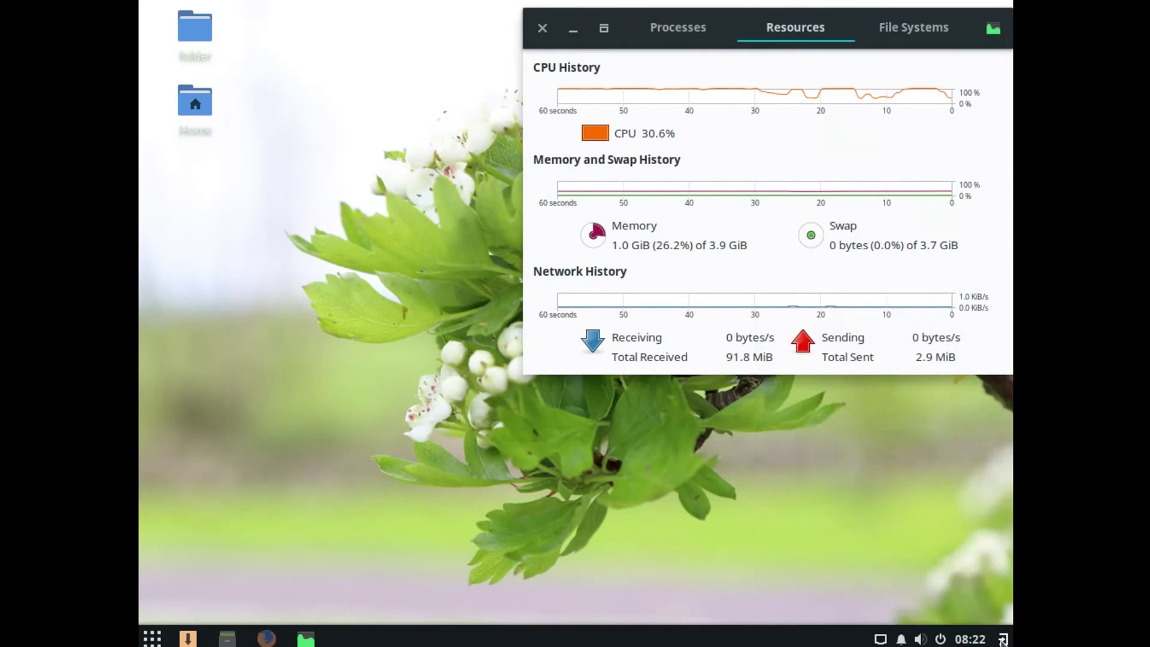
Step: Open the Software Center, browse its Third Party applications and select WPS Office Suite
click(192, 640)
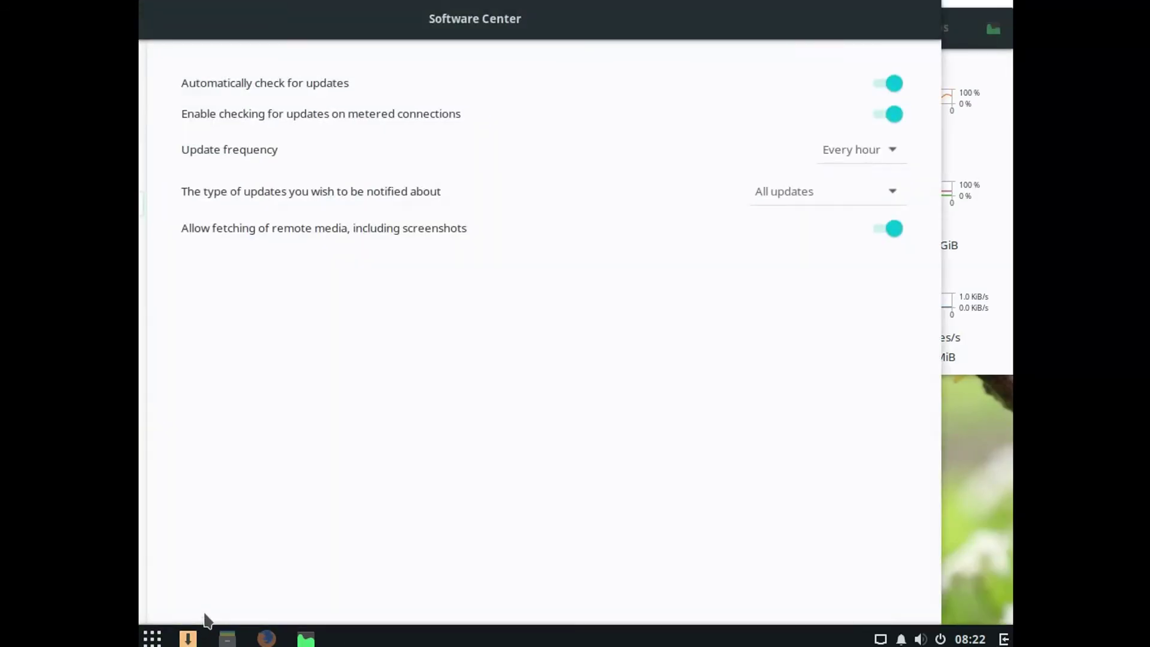
drag(625, 24, 758, 1)
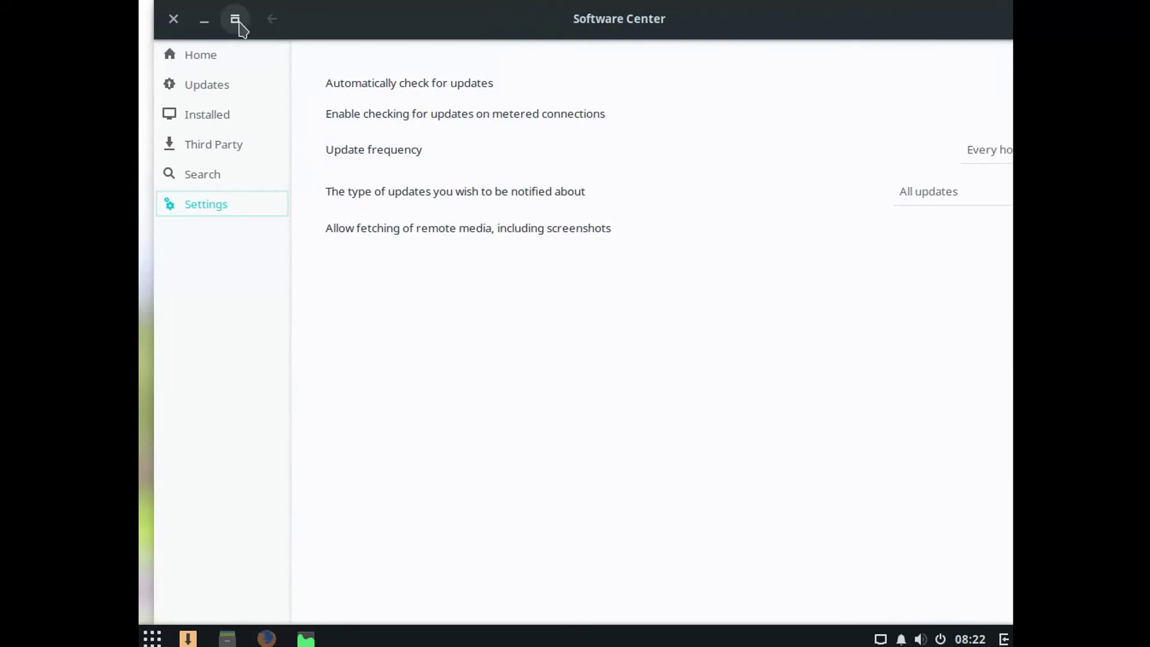
click(206, 147)
scroll(560, 308, down, 2)
scroll(557, 301, down, 10)
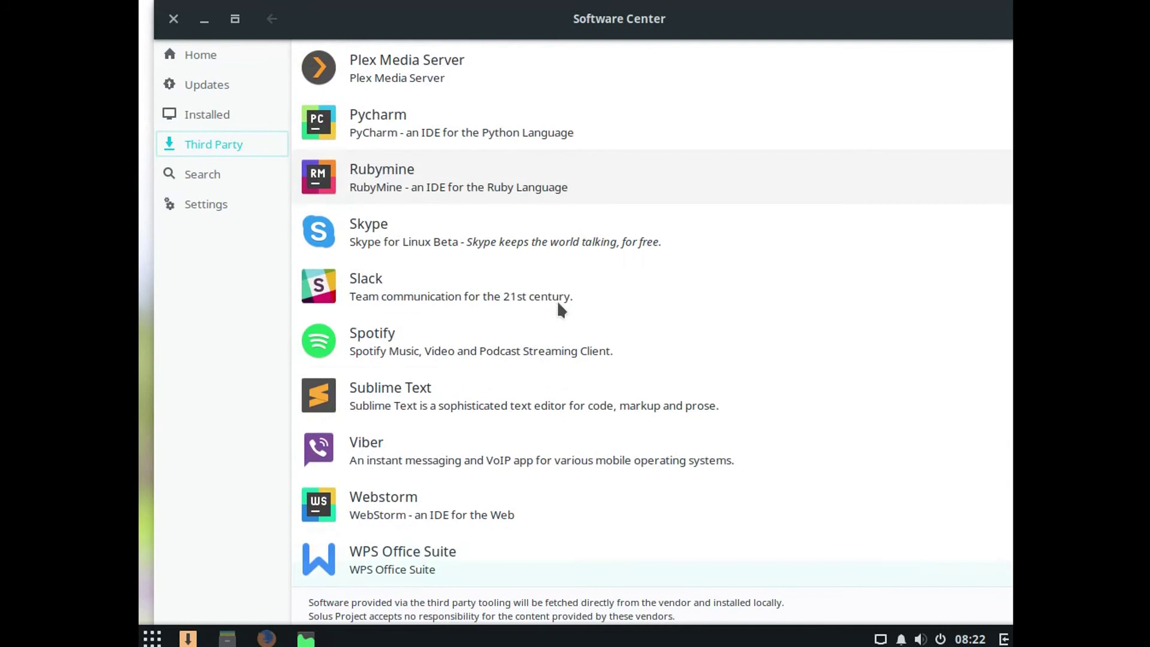
click(499, 551)
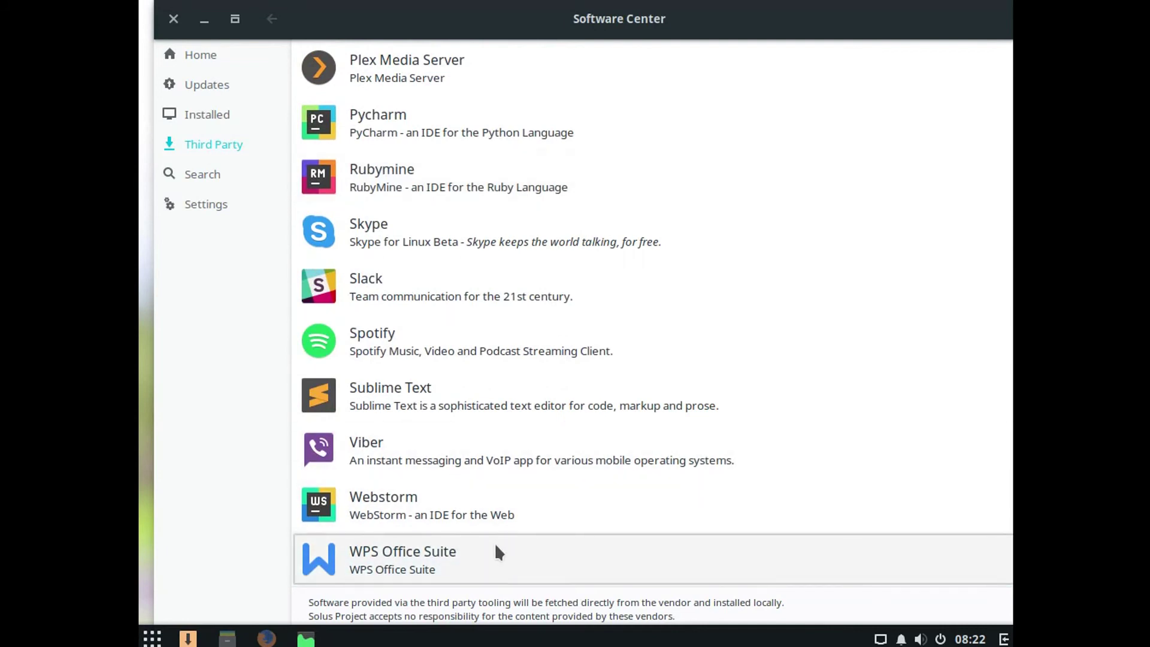
Step: Search the application menu for "sett" and launch the system Settings
click(154, 639)
text(sett)
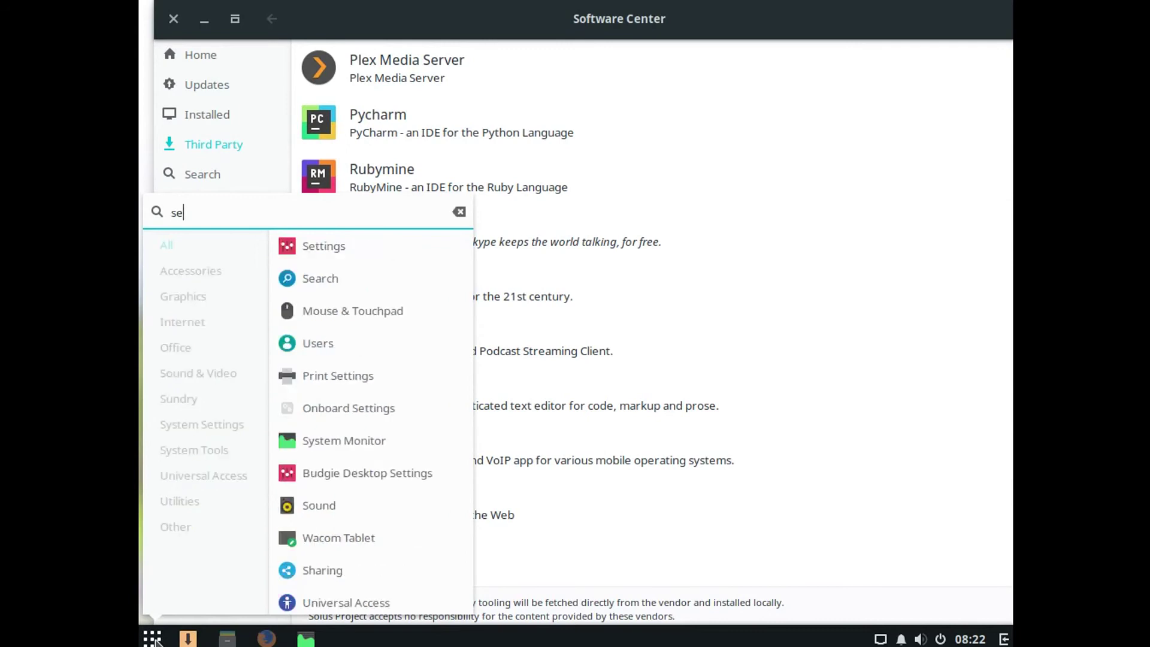
click(341, 253)
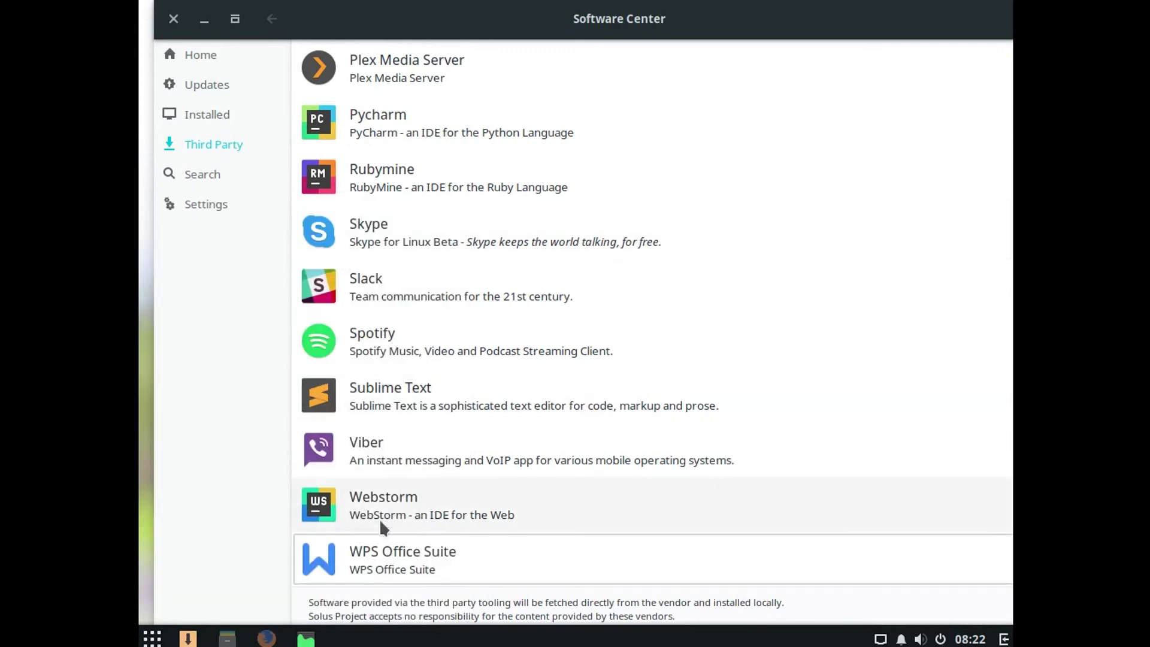
Step: Start installing WPS Office Suite, cancel the authentication request, and close the Software Center
drag(765, 13, 680, 18)
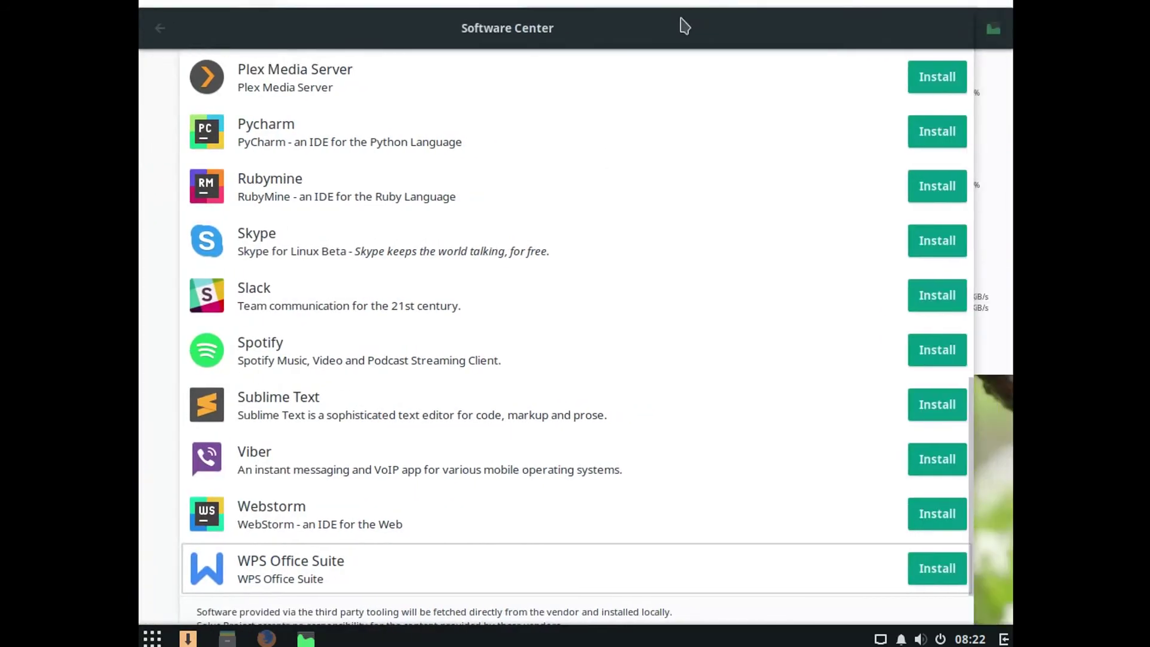
click(947, 573)
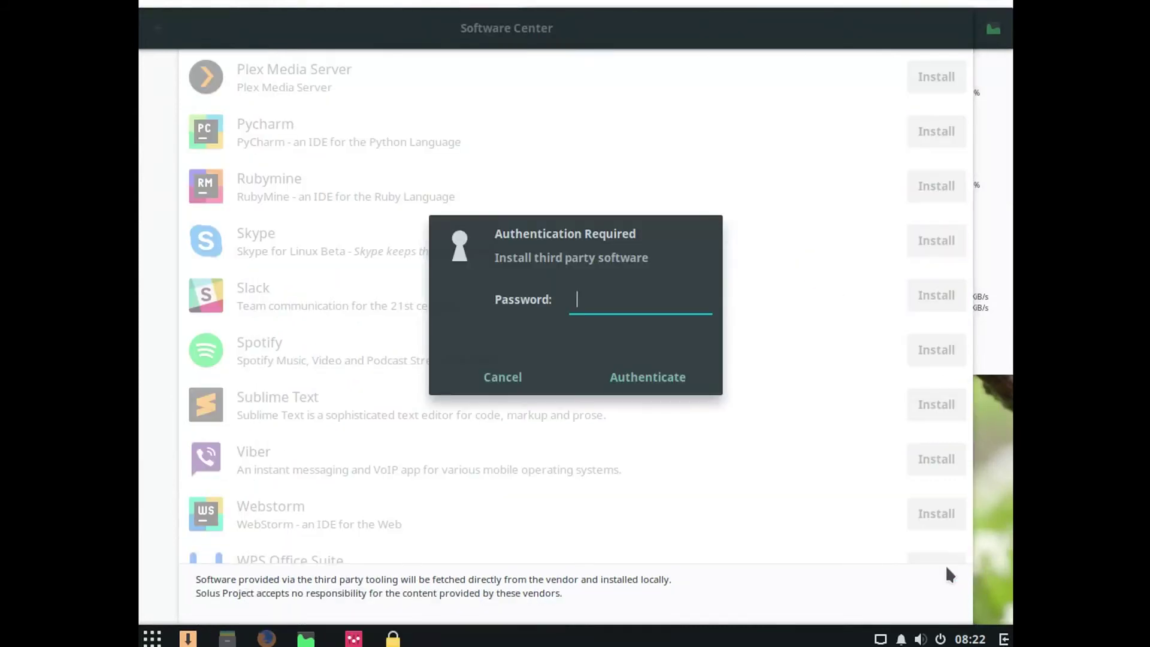
click(498, 383)
drag(636, 45, 836, 209)
click(261, 193)
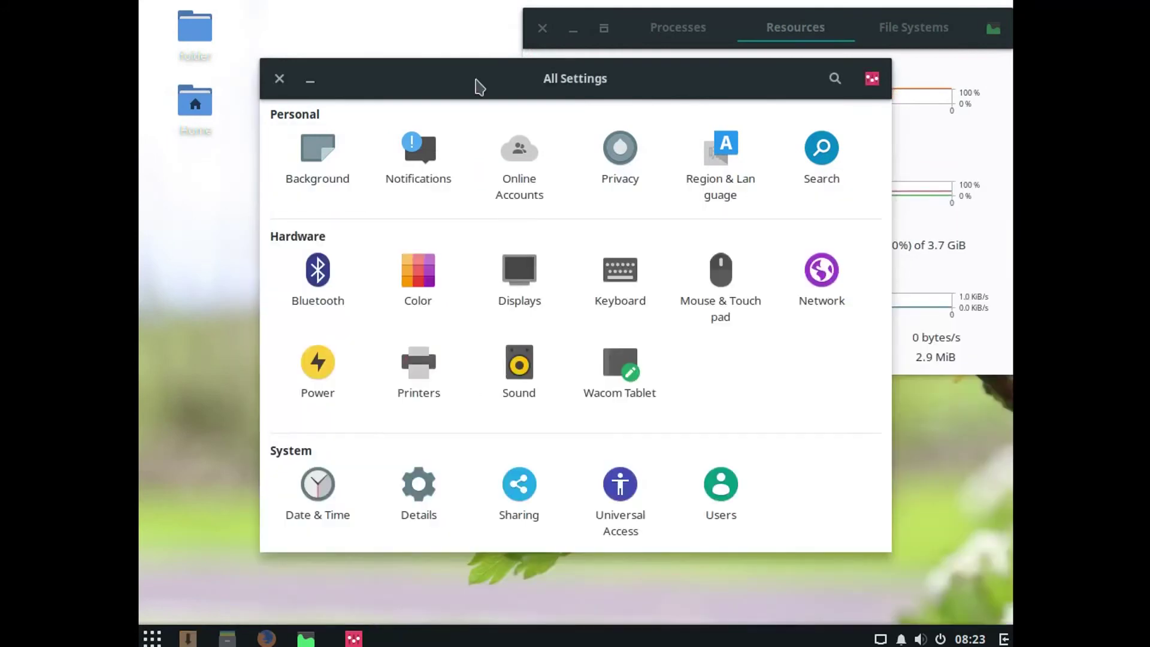
Step: Look through the Background and Notifications settings, including Archive Manager's notification options, leaving Notification Popups on
click(329, 152)
click(347, 78)
click(419, 149)
scroll(584, 179, down, 3)
scroll(581, 180, up, 2)
click(628, 265)
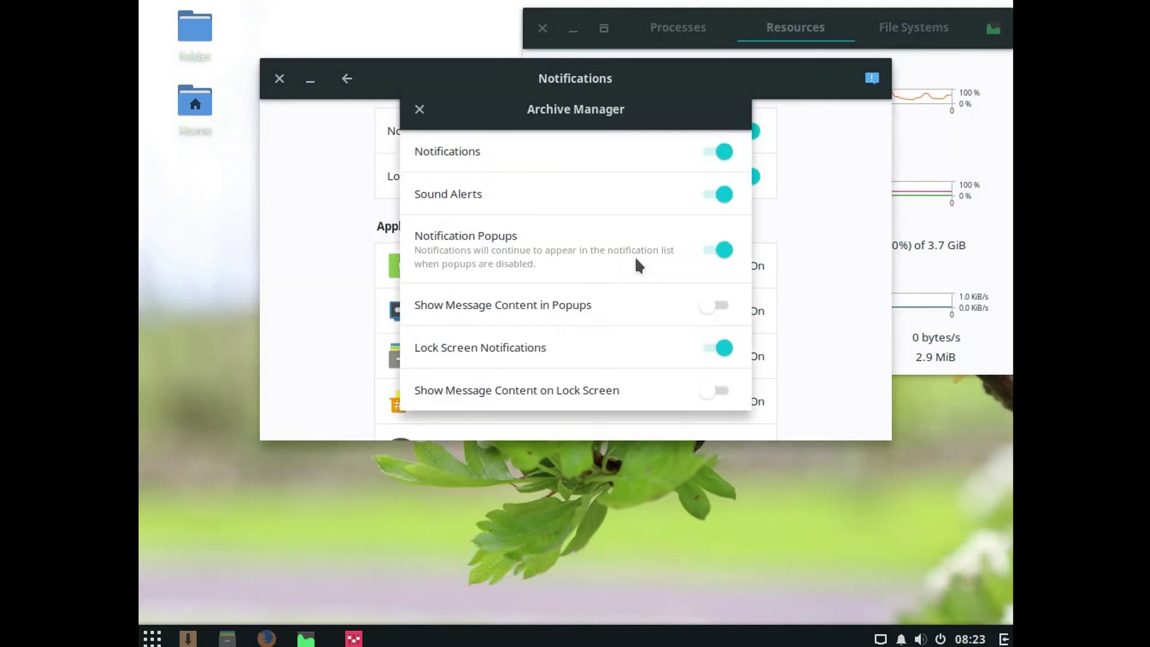
click(421, 111)
click(752, 131)
click(752, 131)
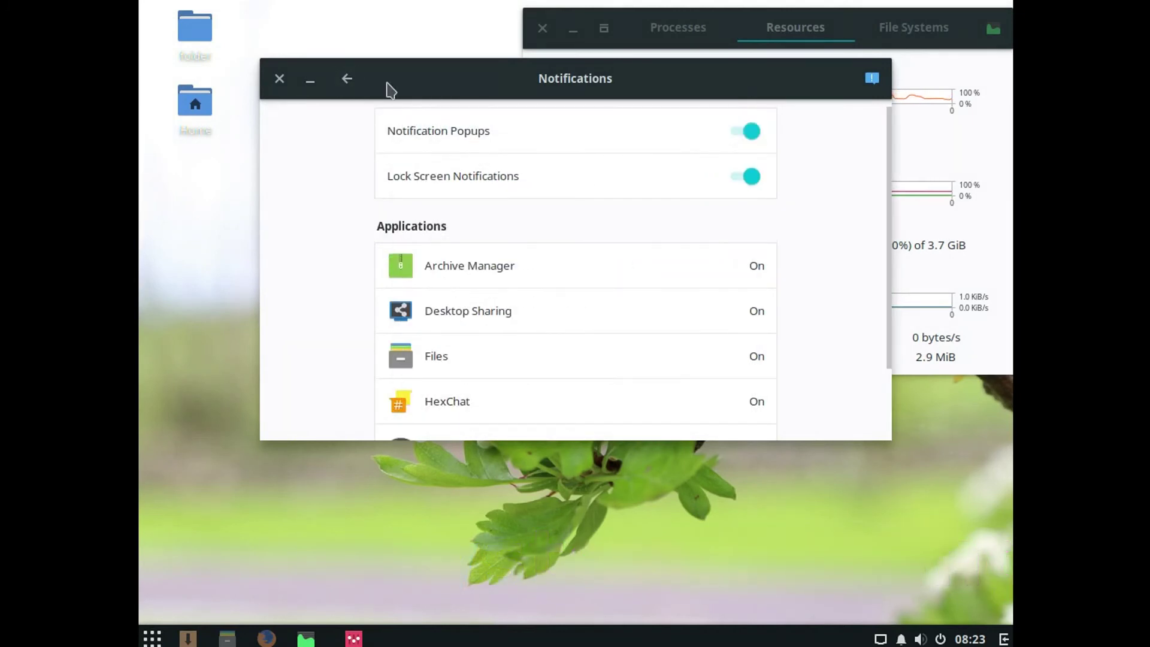
Step: Browse the providers in Online Accounts and open the Google account sign-in, closing it without adding an account
click(347, 78)
click(506, 153)
scroll(539, 197, down, 5)
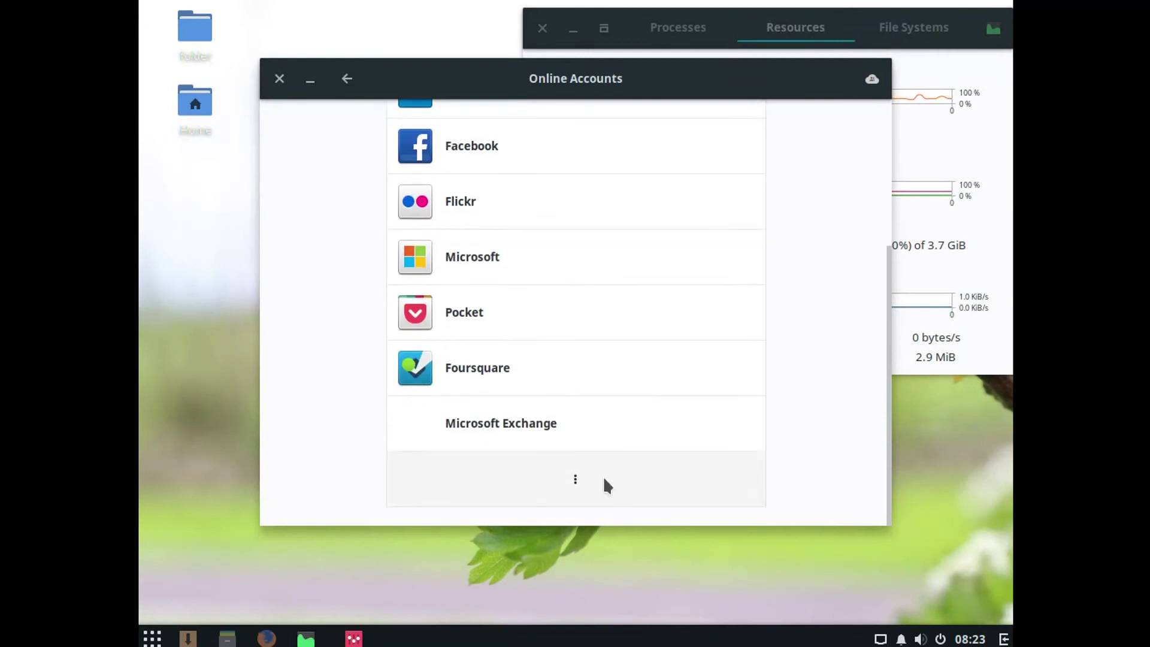
scroll(602, 475, up, 5)
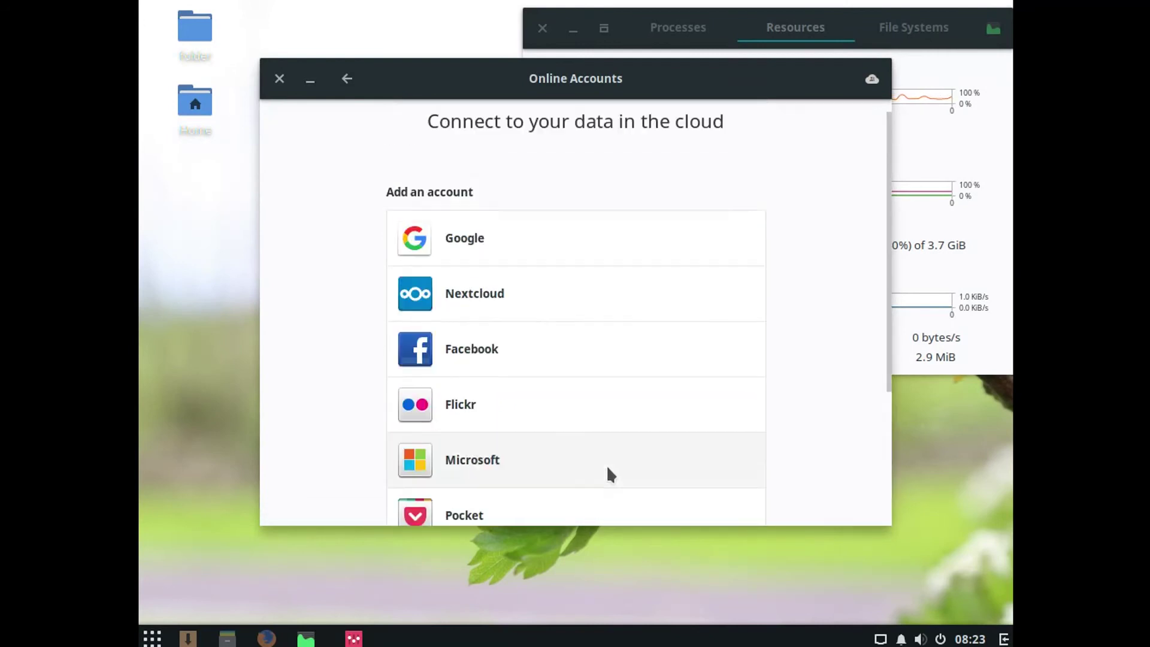
click(518, 242)
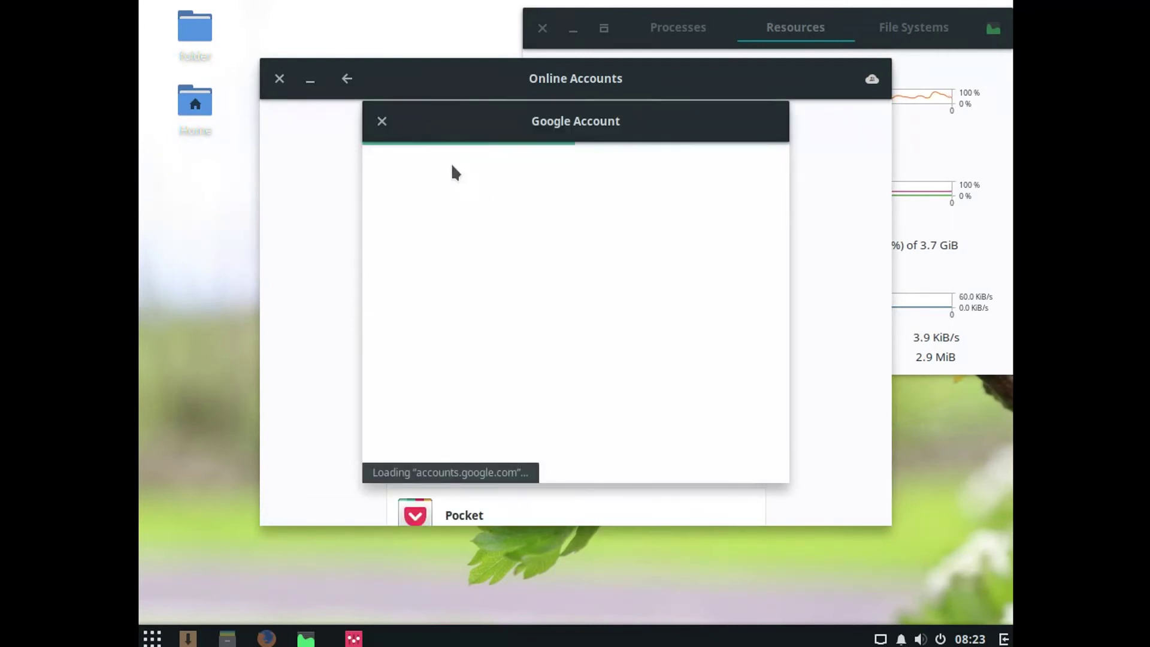
click(381, 121)
Step: Open the Privacy settings and examine Screen Lock and each of the other privacy dialogs, without changing anything
click(357, 88)
click(622, 152)
click(624, 149)
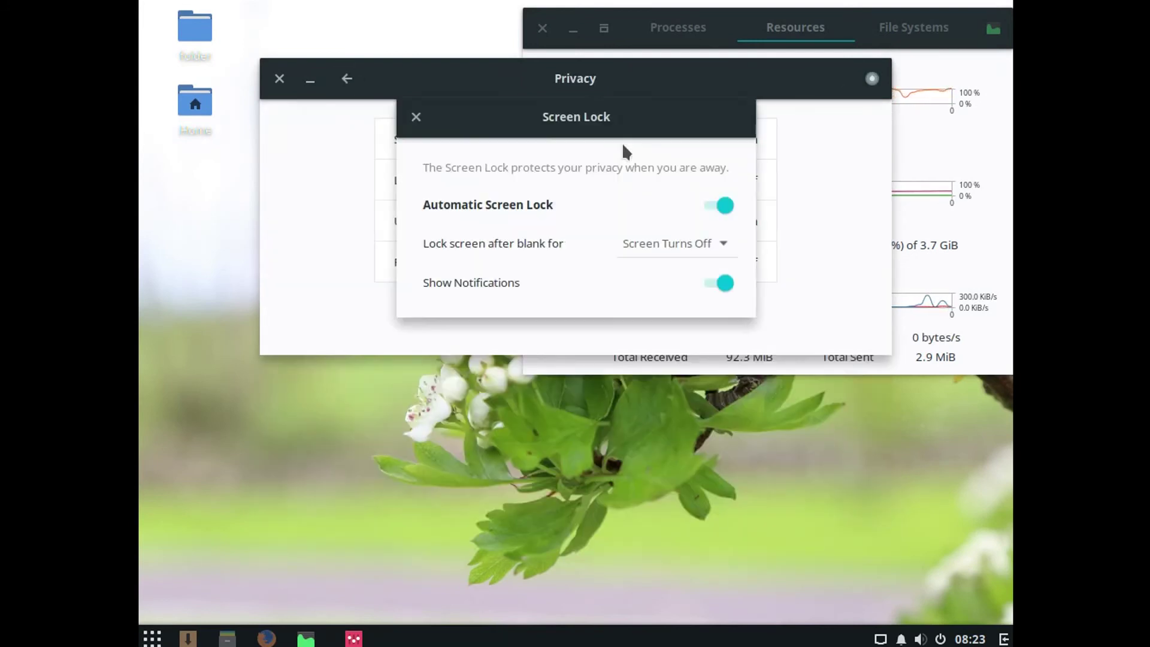
click(417, 119)
click(465, 180)
click(420, 148)
click(434, 207)
click(413, 106)
click(440, 262)
click(406, 76)
Step: Open the Region & Language settings and view the input sources that can be added, cancelling without adding one
click(359, 88)
click(723, 173)
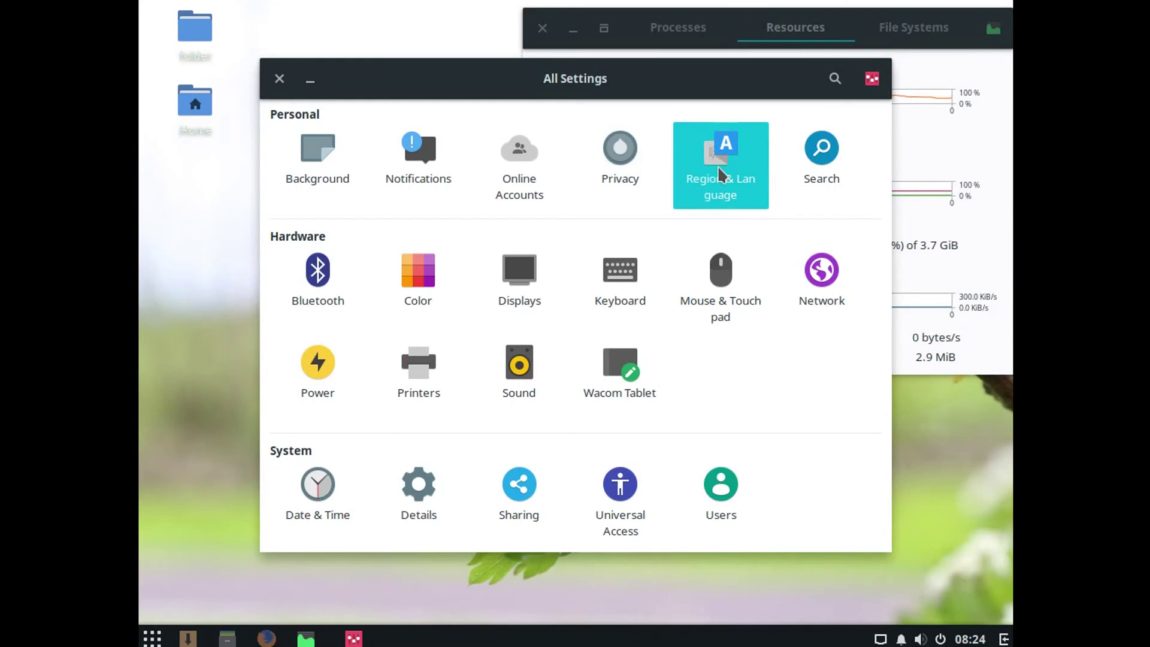
click(389, 314)
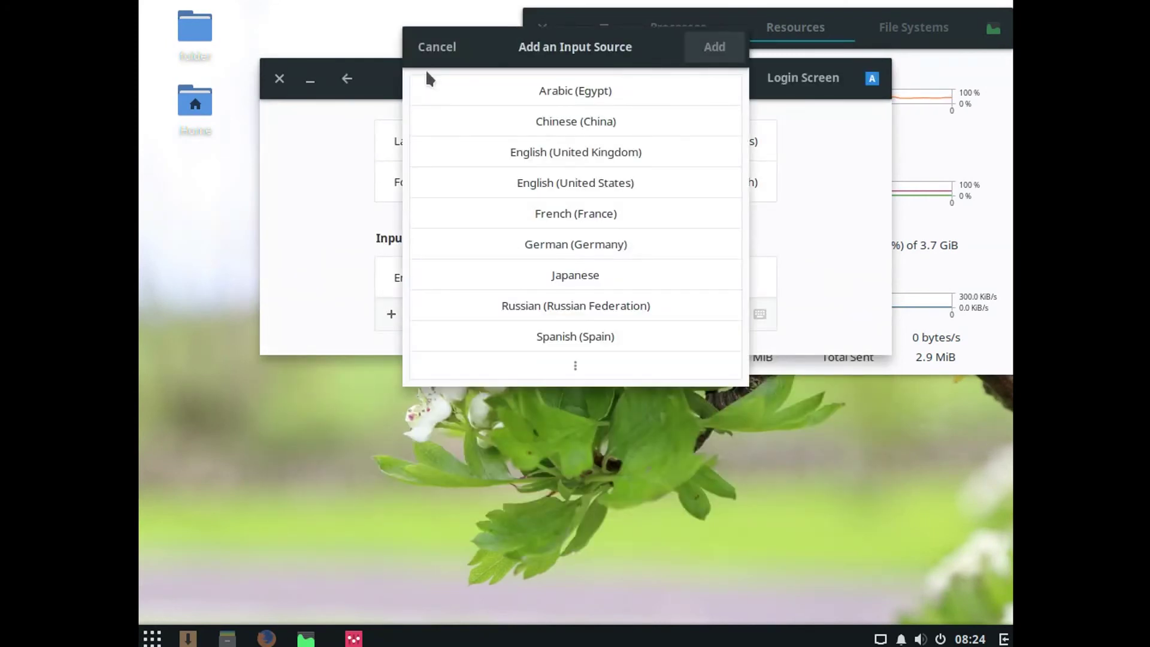
click(429, 46)
Step: View the Search settings, switch search off and back on, and leave that page
click(347, 79)
click(813, 176)
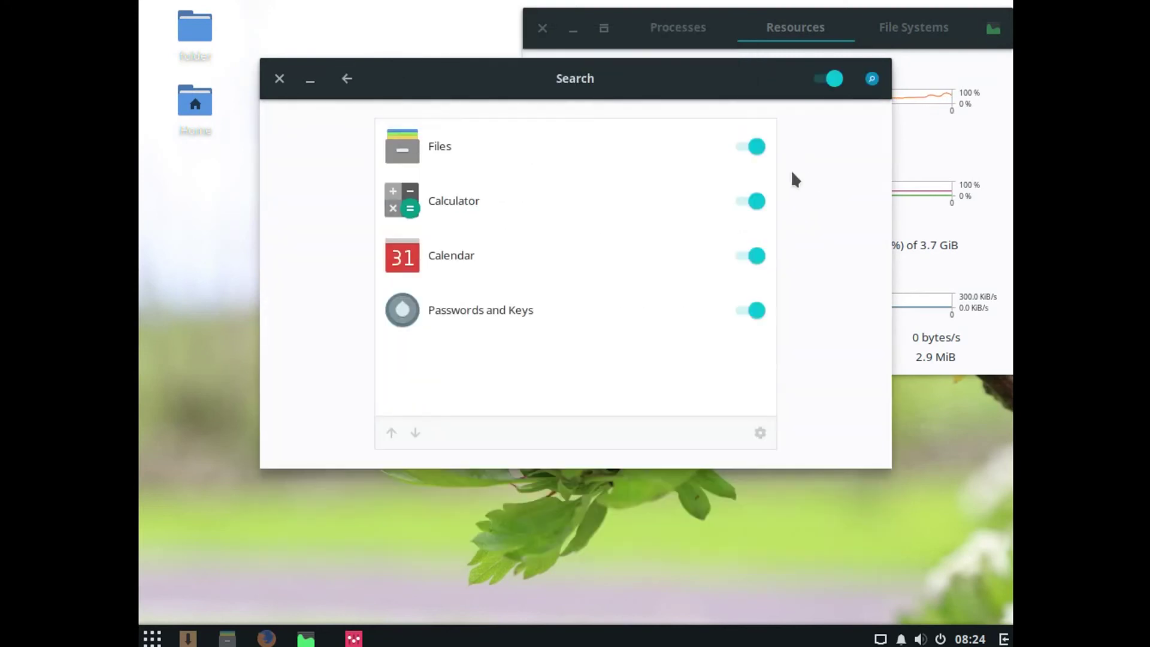
click(818, 81)
click(819, 81)
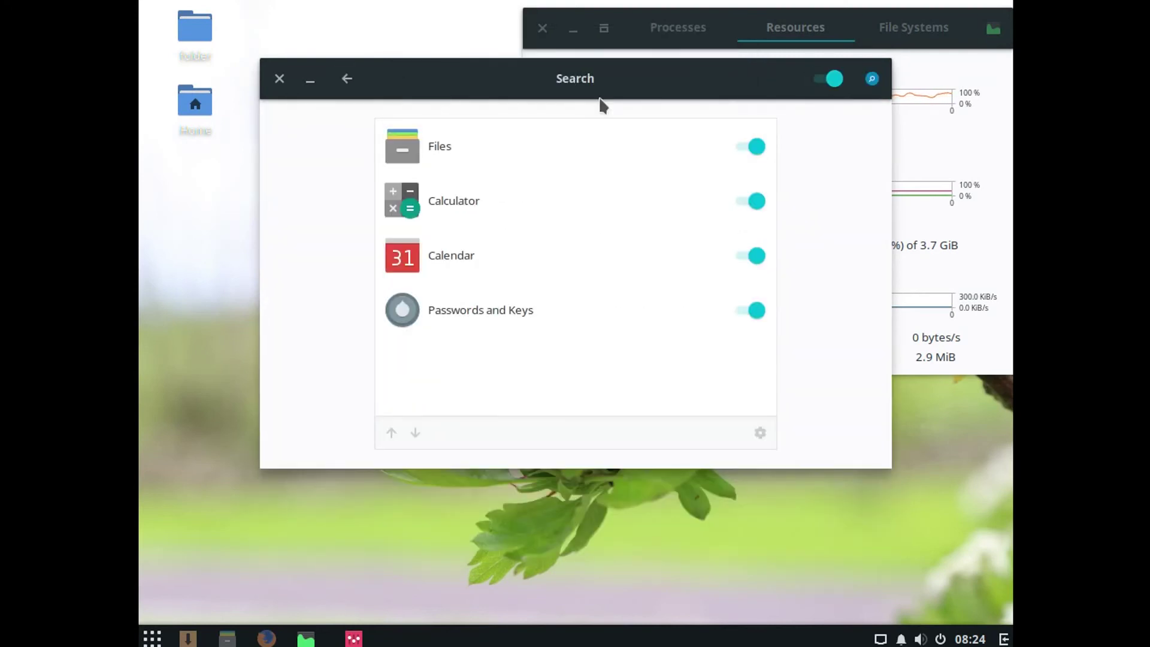
click(347, 84)
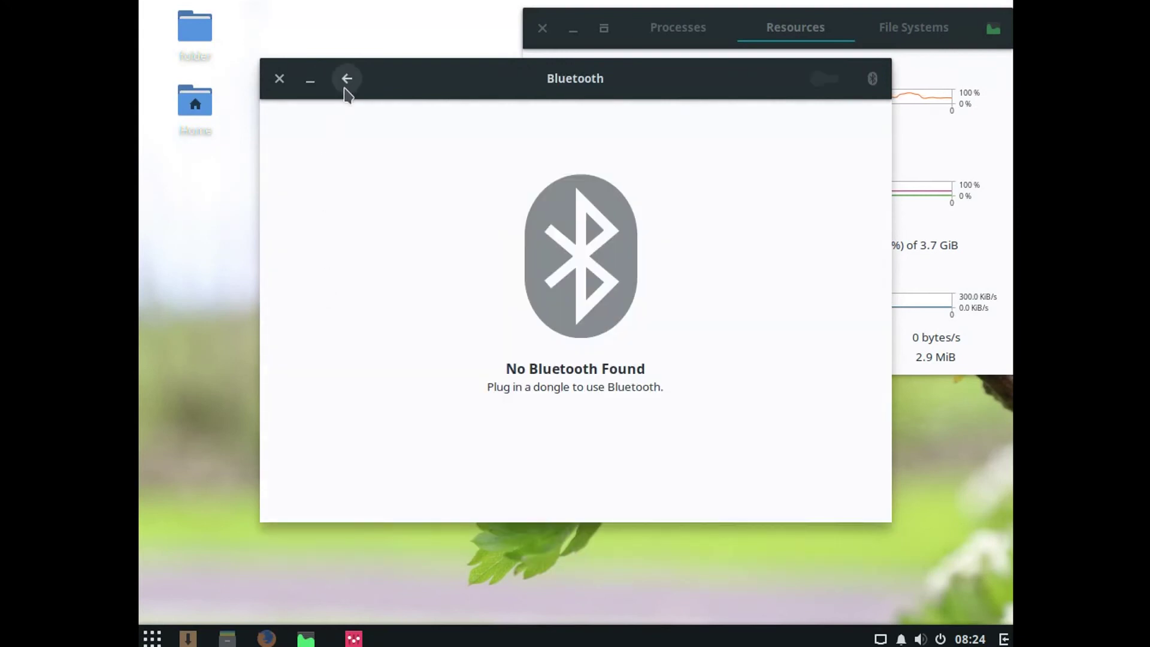
Step: View the default monitor in the Color settings and open its profile adding dialog, leaving without adding a profile
click(347, 79)
click(413, 269)
click(337, 181)
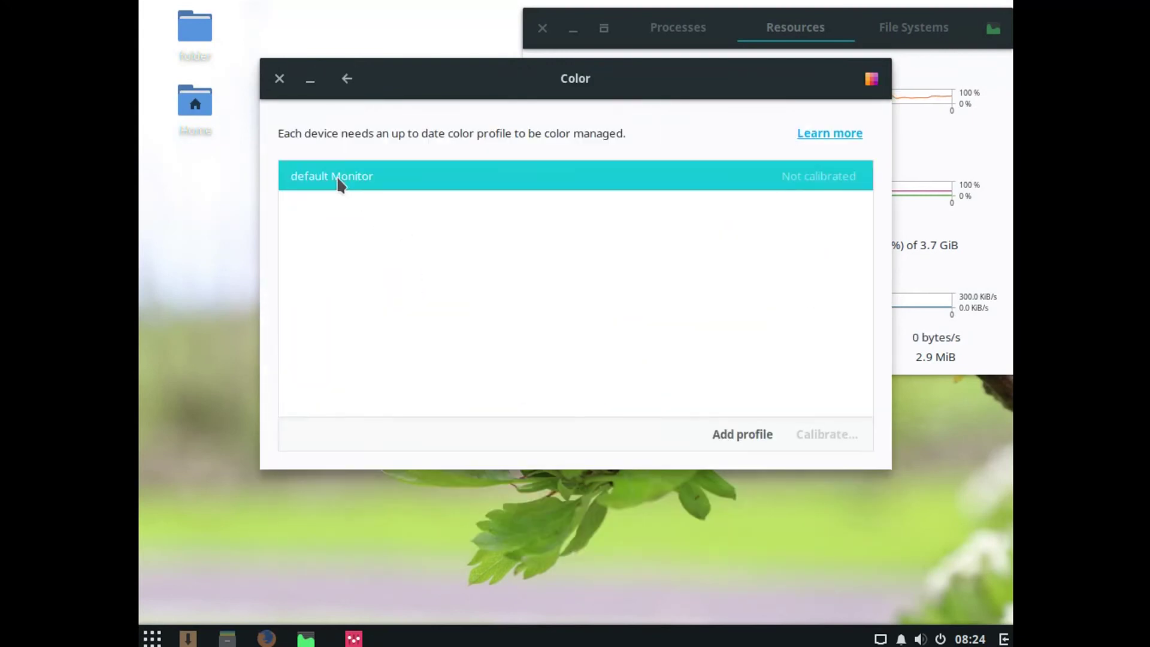
click(720, 433)
click(484, 390)
click(347, 78)
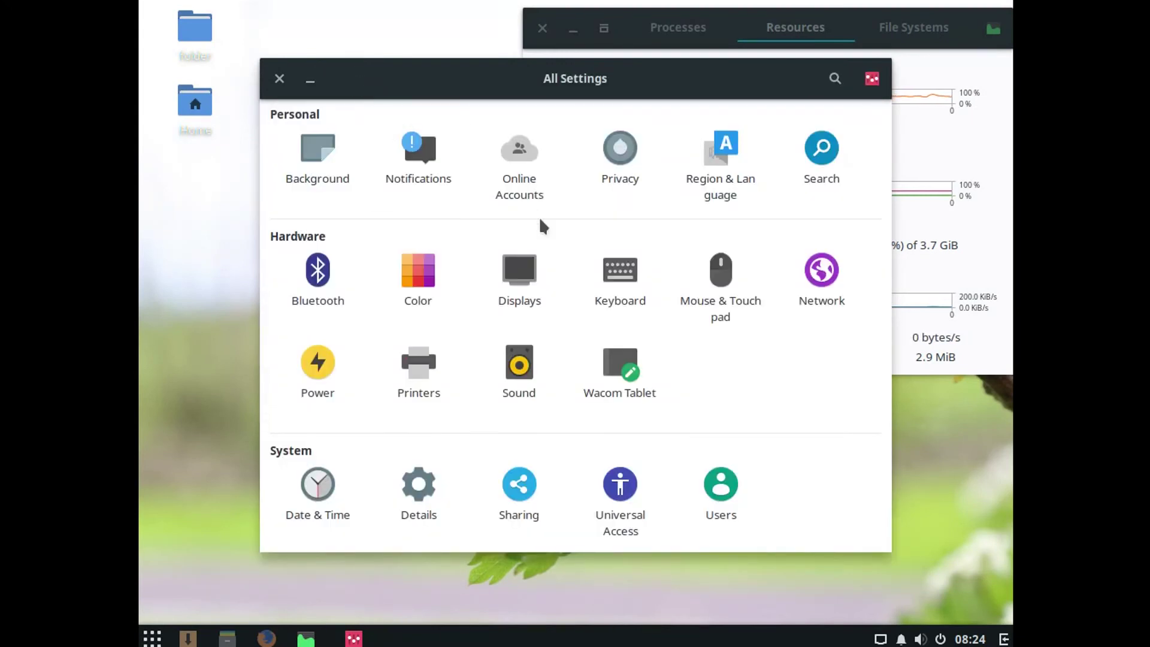
Step: Open the Displays settings and view the options of the listed display, leaving without changing anything
click(519, 273)
click(508, 232)
click(546, 136)
click(703, 178)
click(374, 23)
click(346, 78)
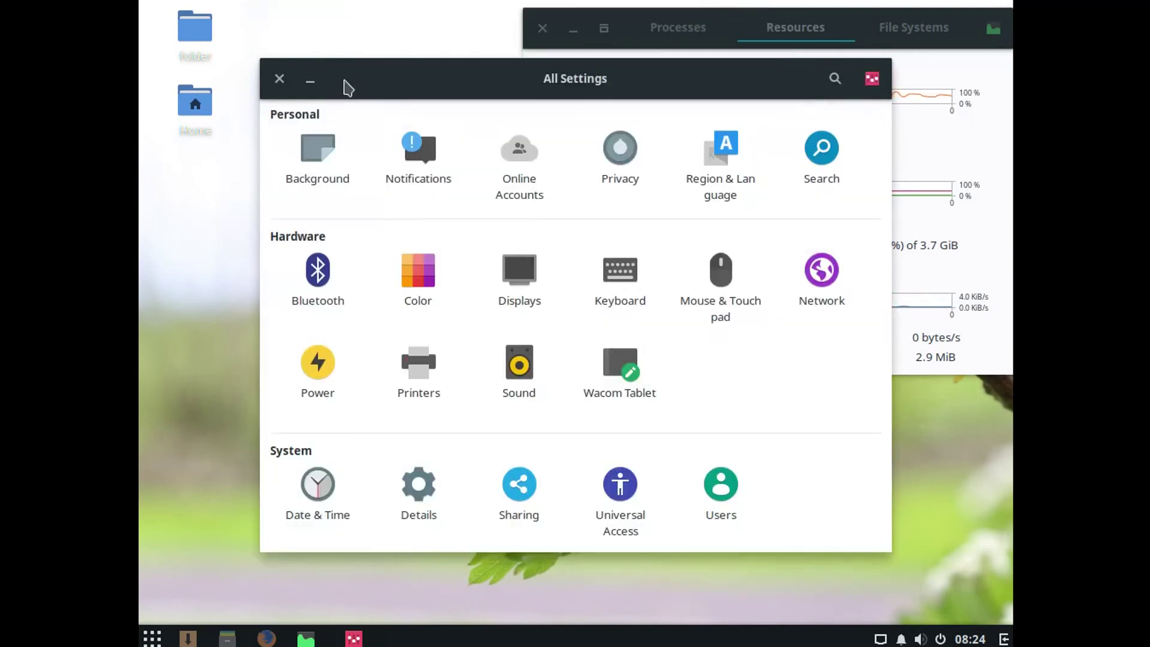
Step: Examine the keyboard shortcuts list down to its end and open the custom shortcut form, cancelling without adding one
click(598, 285)
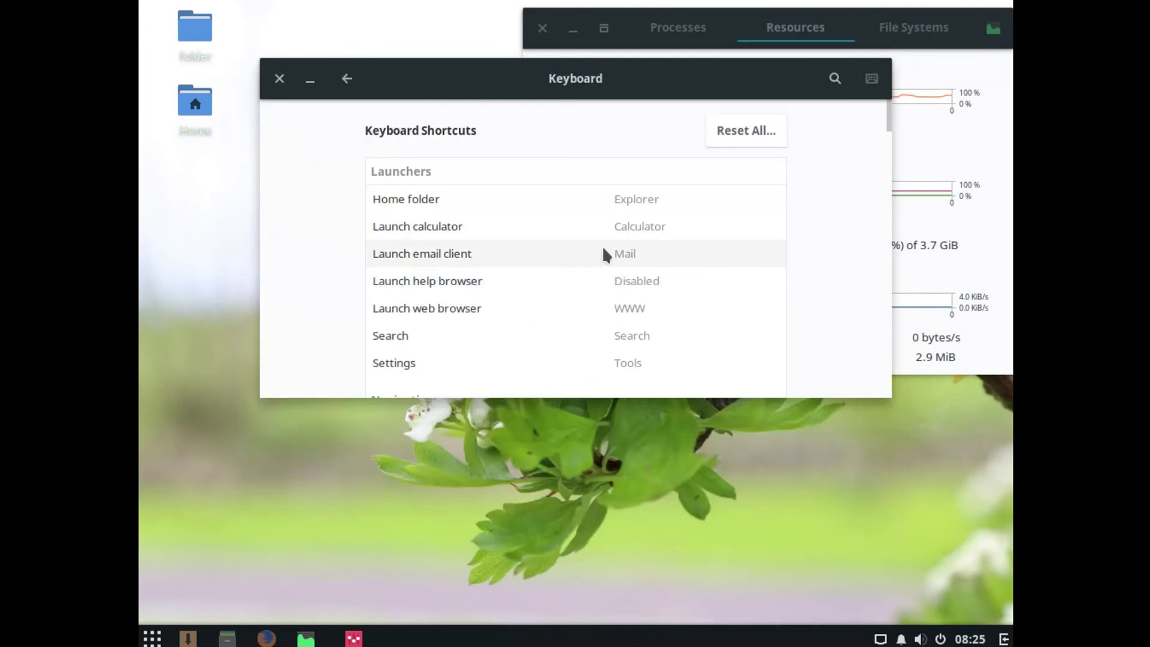
scroll(604, 255, down, 20)
scroll(602, 251, down, 15)
click(534, 368)
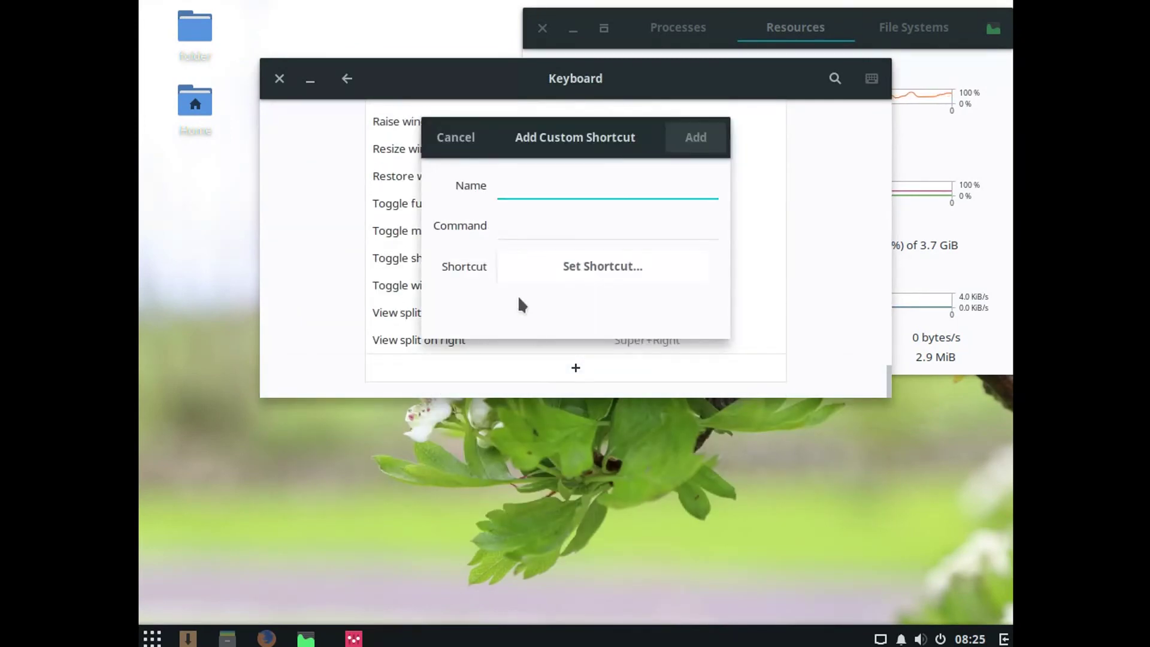
click(465, 151)
click(347, 80)
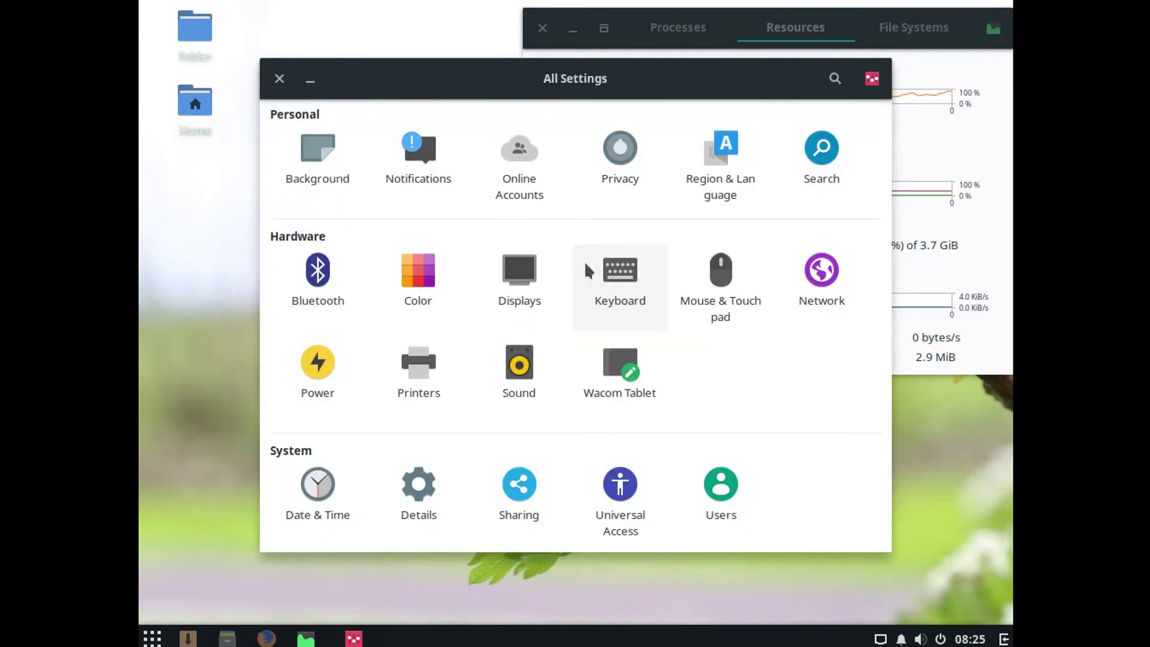
Step: View the Mouse & Touchpad and Network settings pages, minimizing and restoring the settings window before returning to the overview
click(720, 273)
click(353, 80)
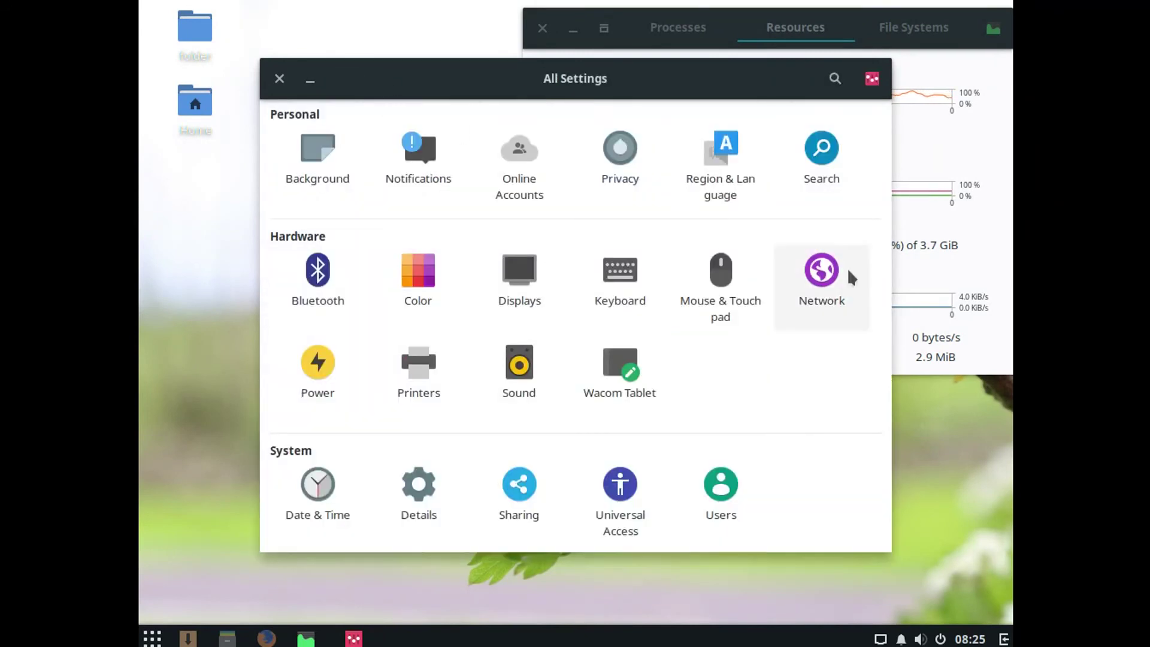
click(803, 264)
click(329, 164)
click(310, 81)
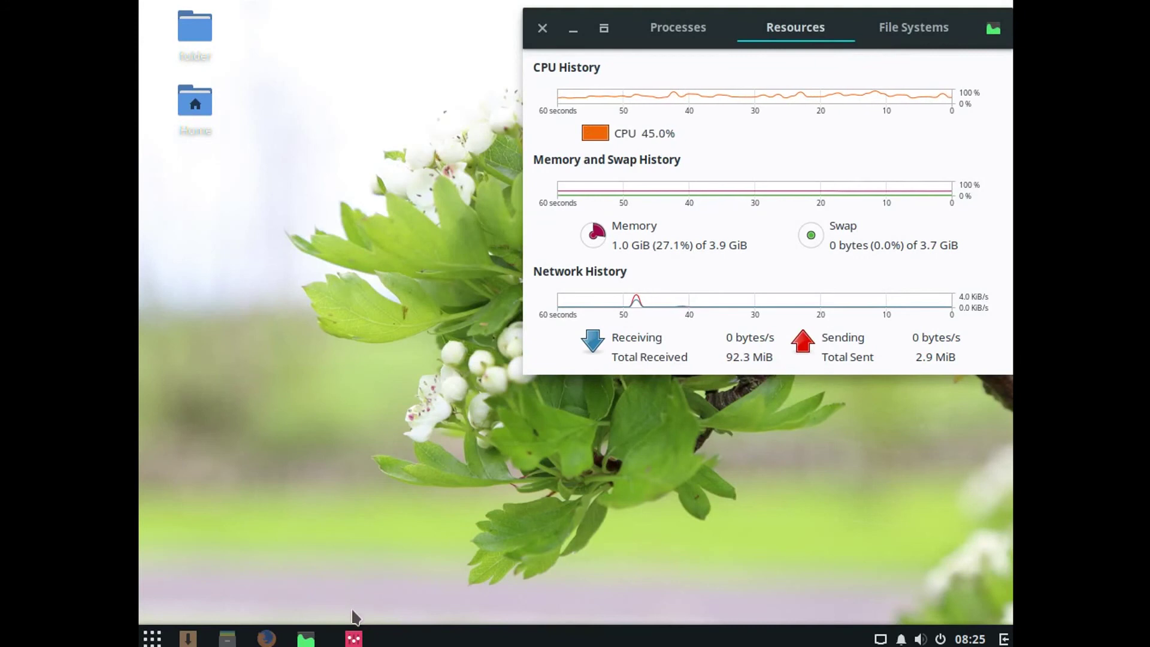
click(354, 638)
click(348, 78)
Step: View the blank screen choices and the Automatic Suspend dialog in the Power settings, without changing either
click(315, 364)
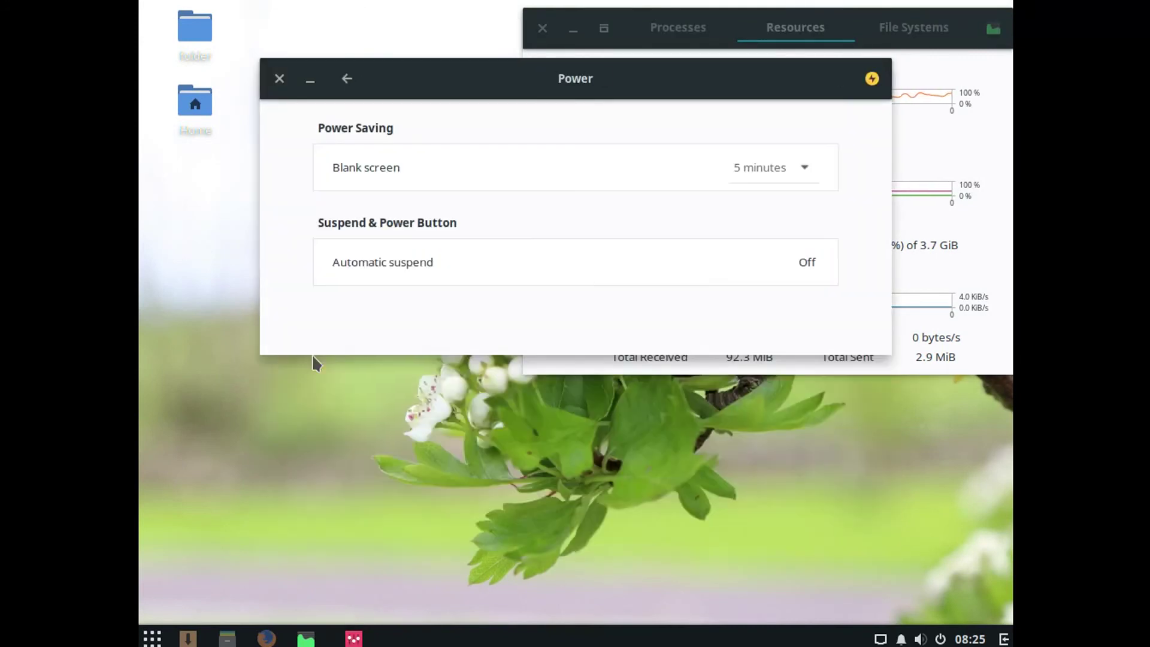
click(801, 163)
click(799, 160)
click(806, 246)
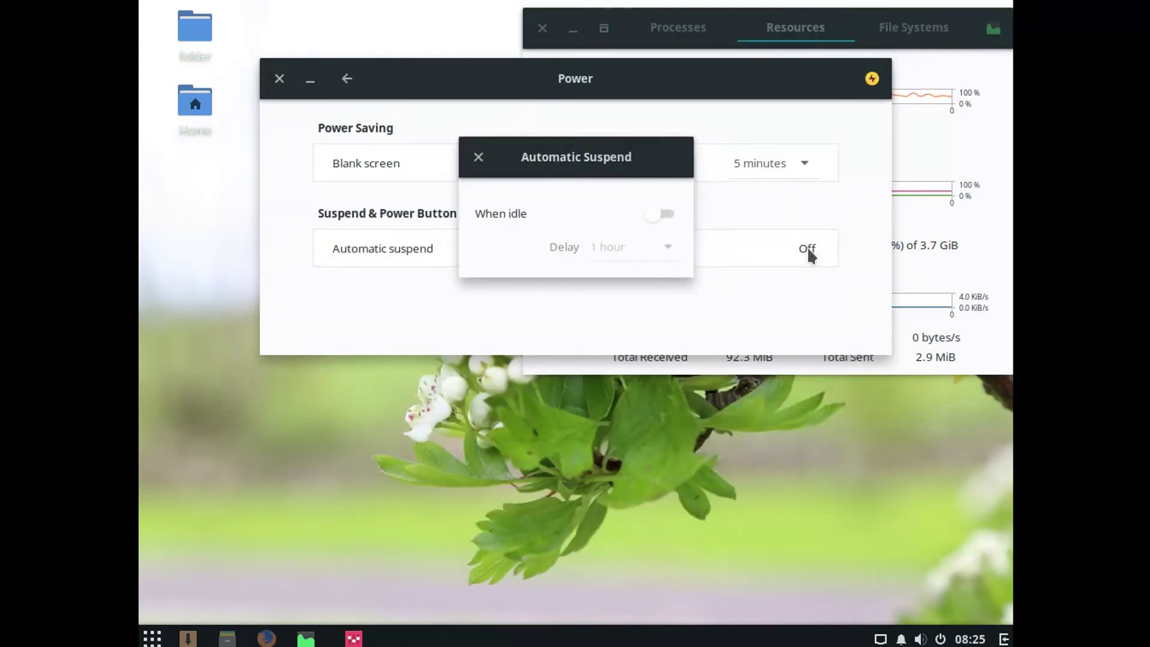
click(478, 157)
click(348, 79)
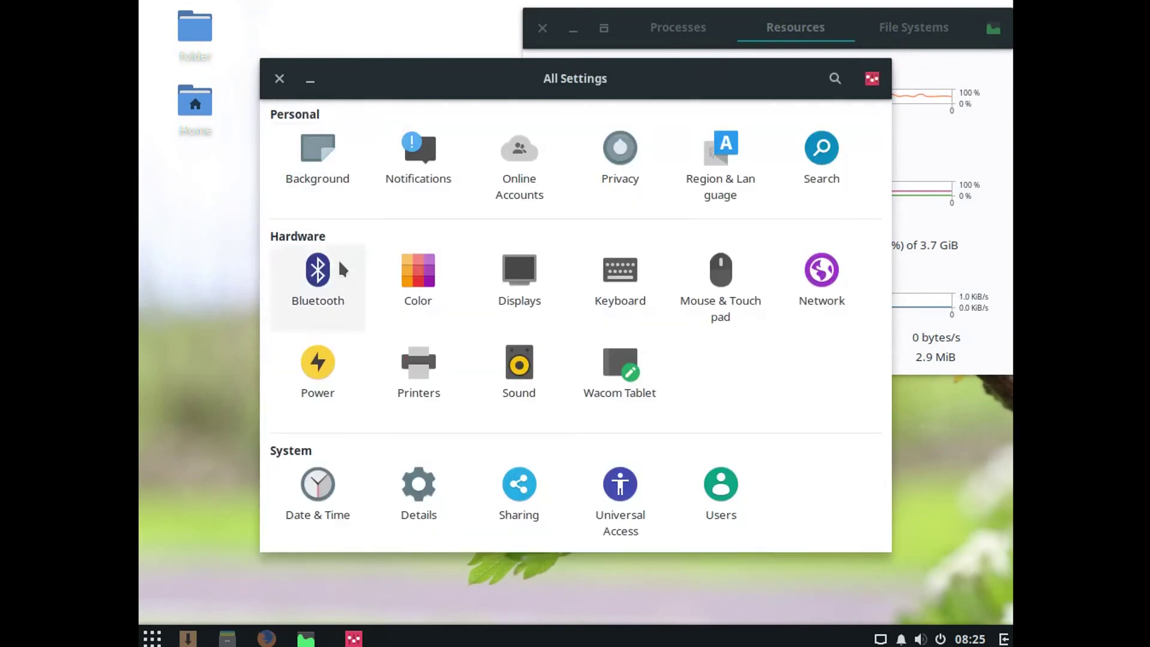
Step: Unlock the Printers settings with the account password and view the Add Printer dialog, cancelling without adding a printer
click(408, 376)
click(817, 78)
text(•••••••)
key(Return)
click(565, 376)
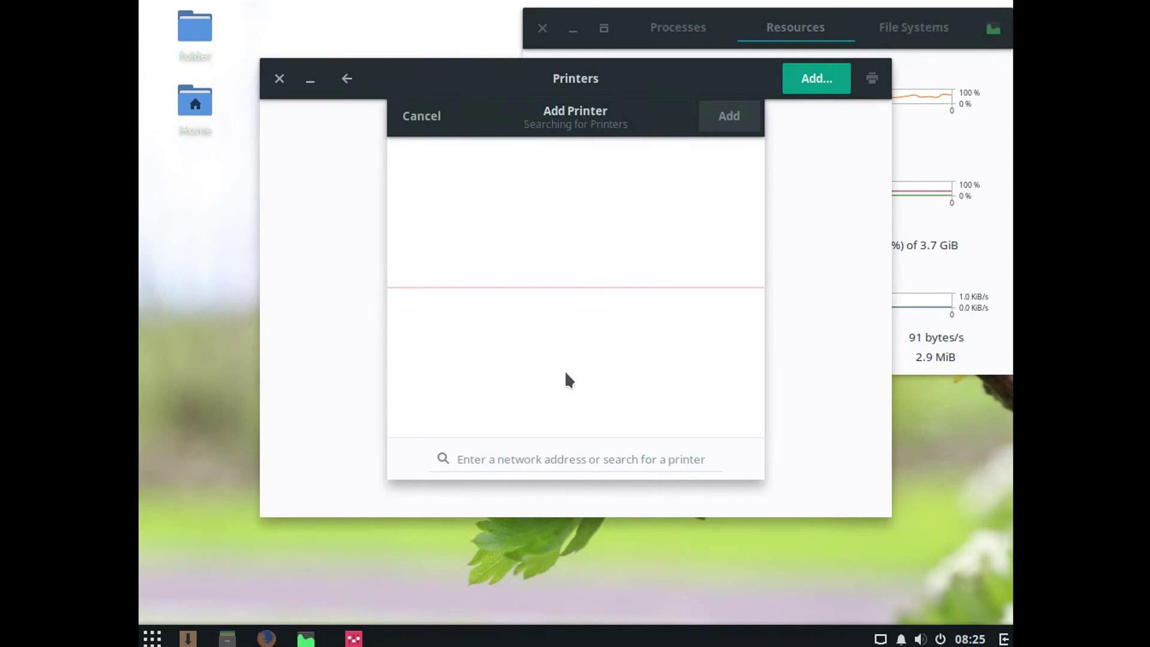
click(421, 115)
click(347, 78)
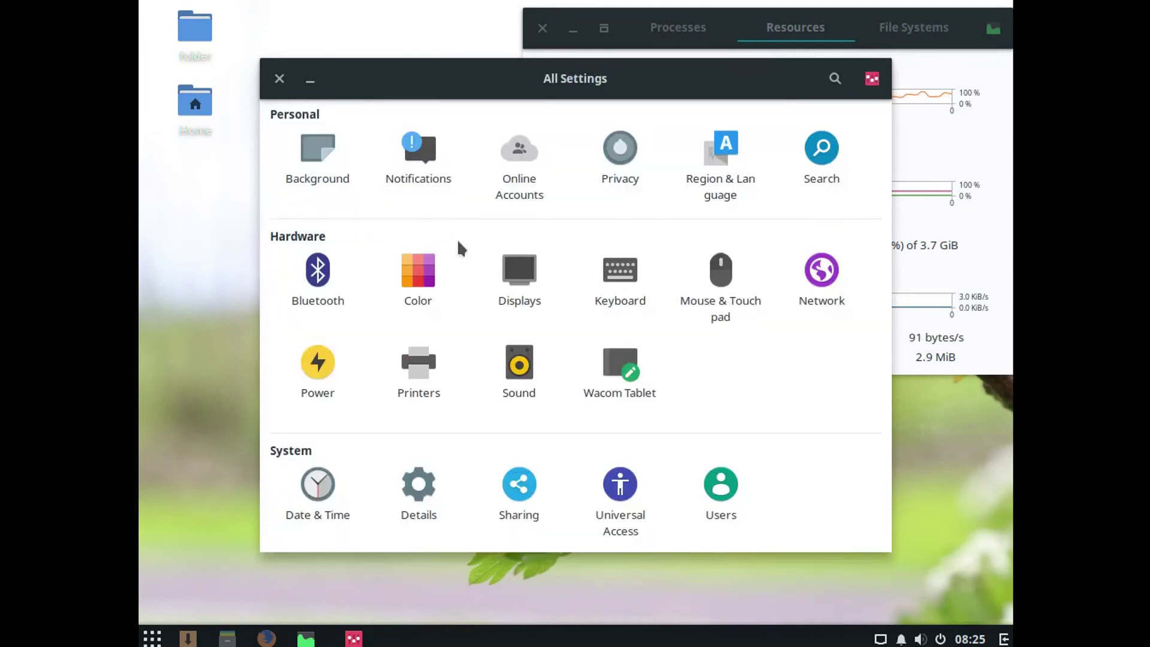
Step: View the Input, Sound Effects and Applications pages of the Sound settings and return to the overview
click(521, 367)
click(377, 174)
click(432, 174)
click(558, 174)
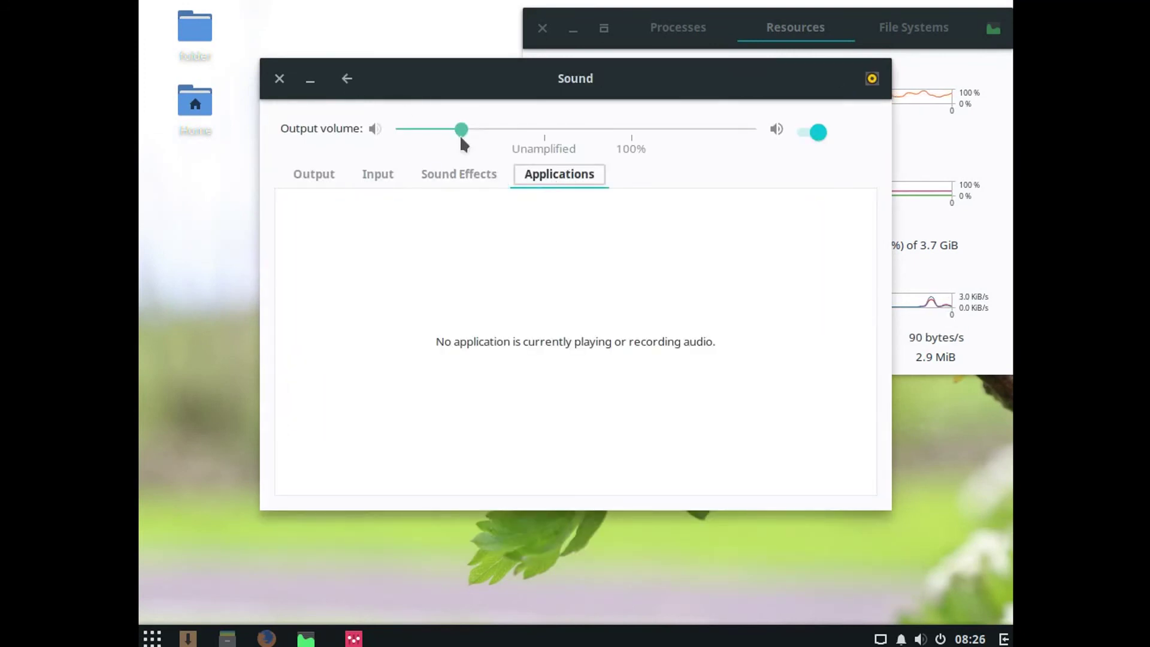
click(347, 78)
Step: View the Wacom Tablet settings and return to the overview without changing anything
click(617, 395)
click(686, 90)
click(744, 82)
click(243, 101)
click(347, 79)
Step: Unlock the Date & Time settings with the account password, view them, and return to the overview
click(326, 471)
click(815, 78)
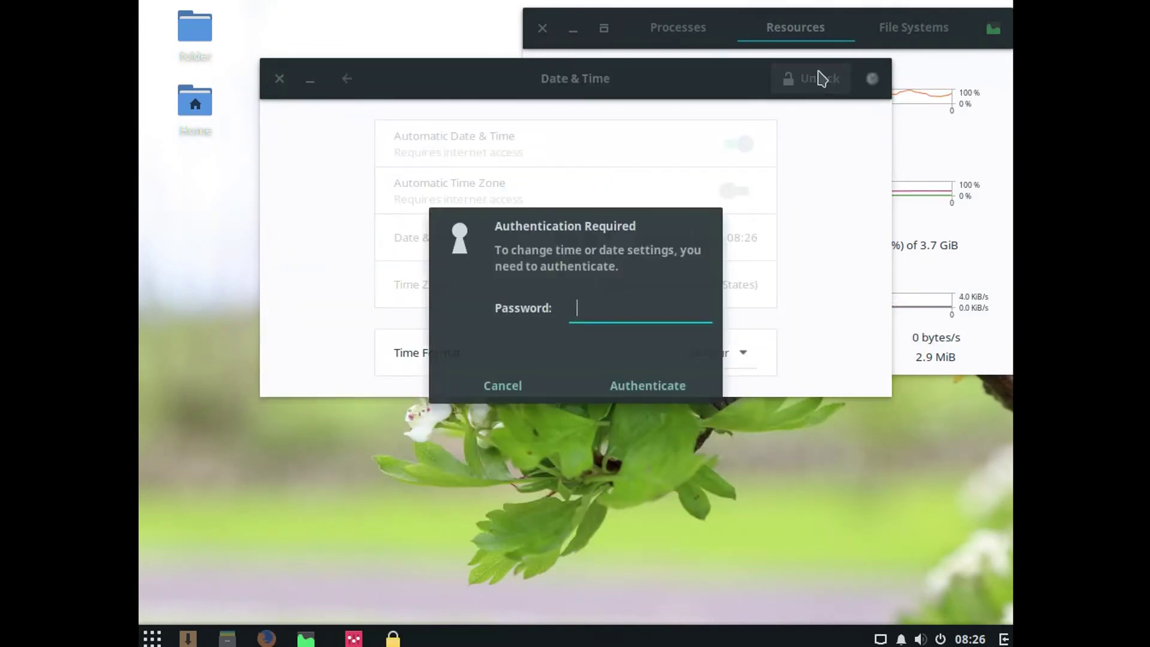
text(******)
key(Return)
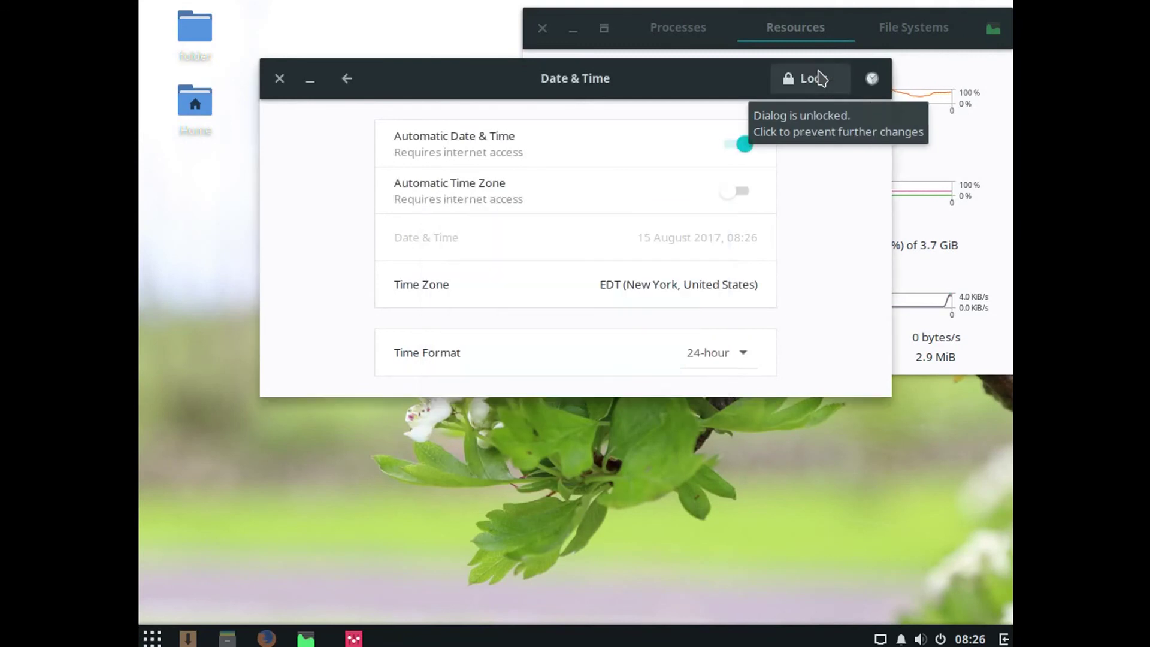
click(345, 81)
Step: Look briefly at the Sharing page, and examine the Overview, Default Applications and Removable Media pages in the Details settings
click(515, 486)
click(346, 79)
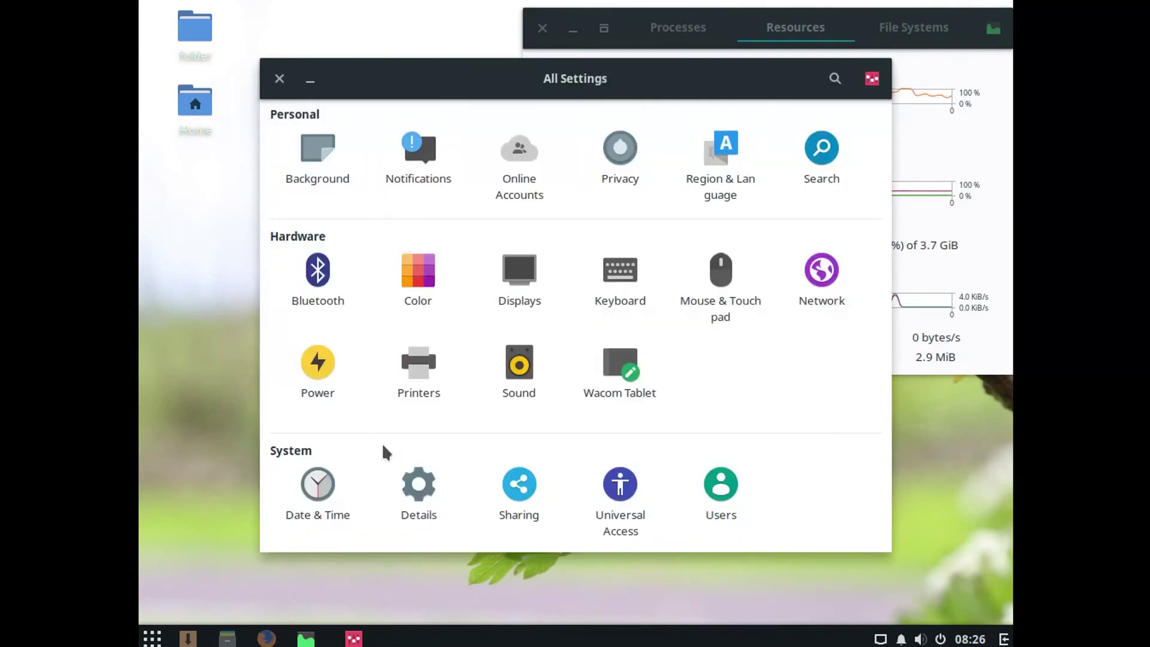
click(417, 485)
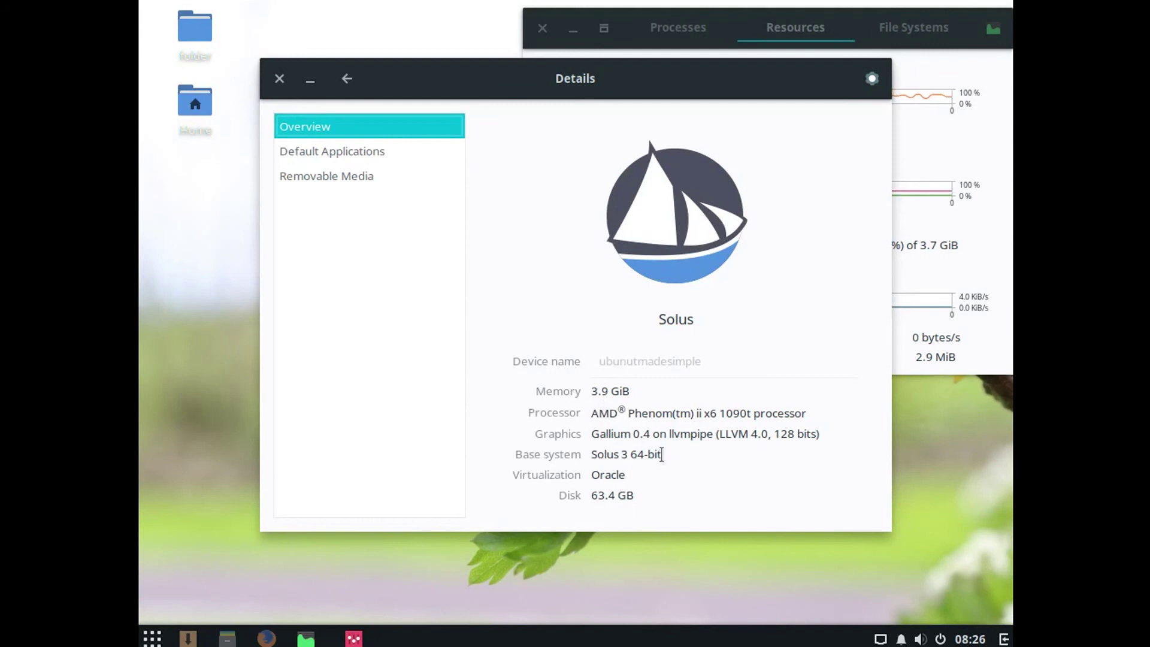
click(327, 152)
click(329, 176)
click(347, 78)
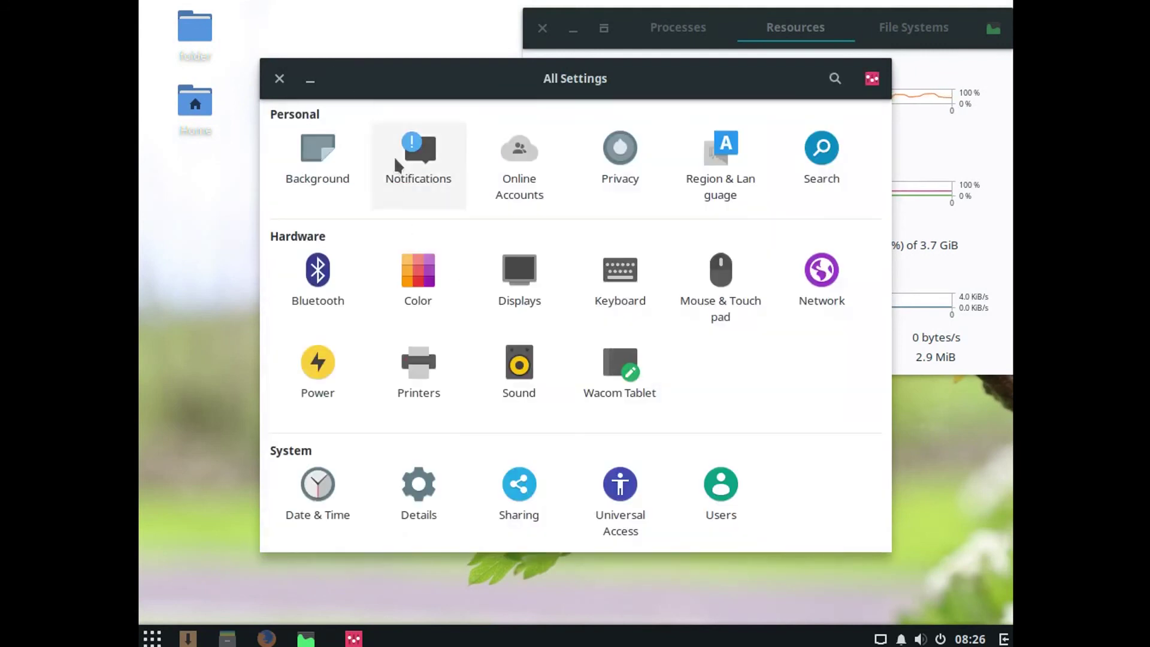
Step: Switch sharing on in the Sharing settings and return to the overview
click(515, 485)
click(823, 78)
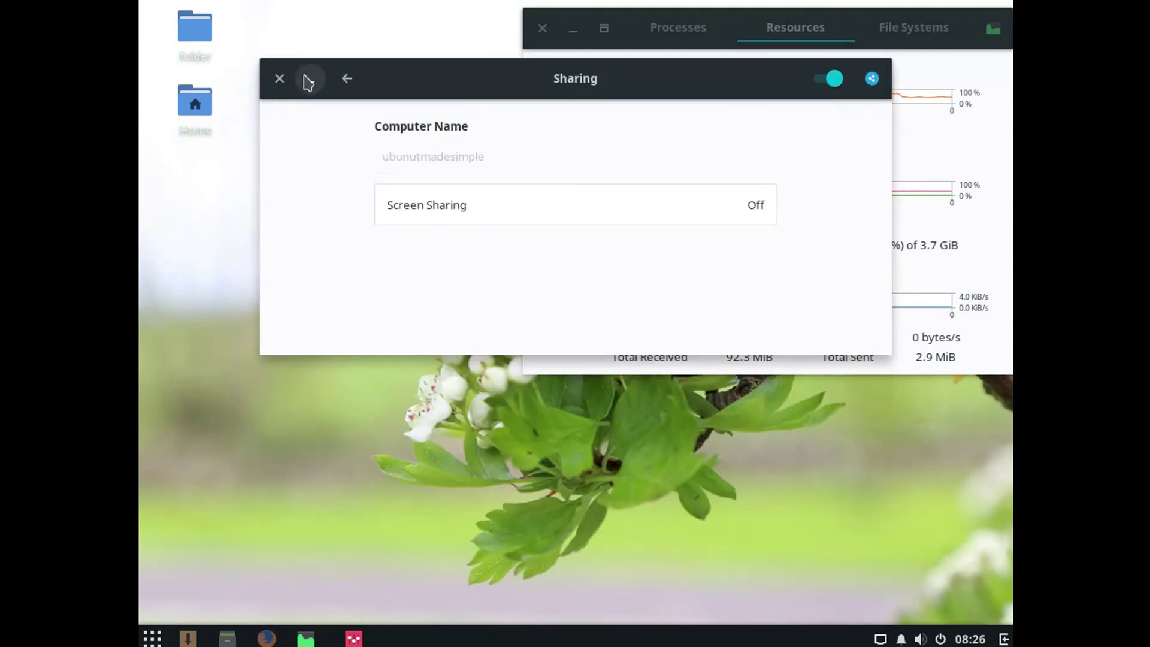
click(347, 78)
Step: In Universal Access, turn off Always Show Universal Access Menu and try High Contrast, switching it back off
click(636, 495)
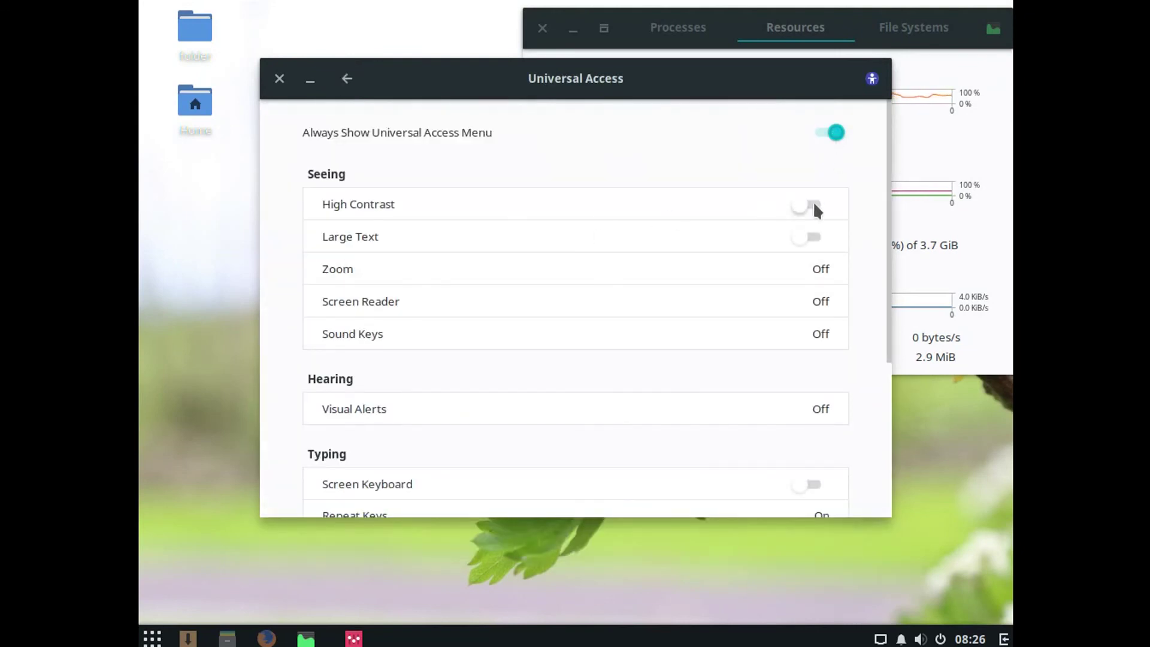
click(813, 205)
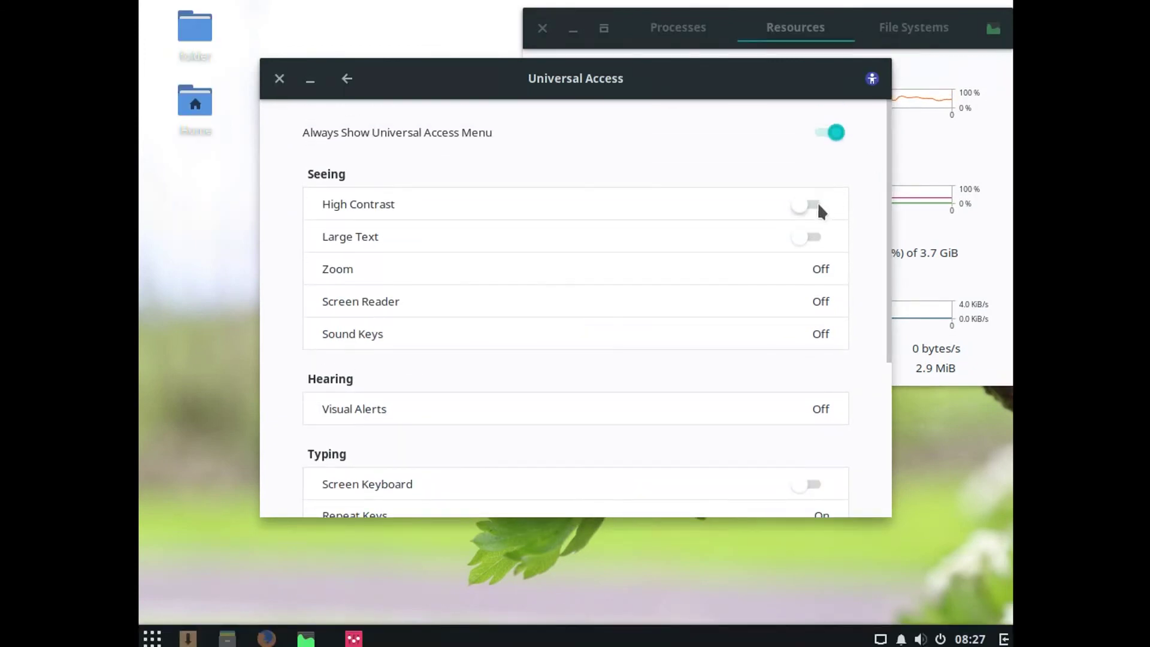
click(817, 204)
click(799, 142)
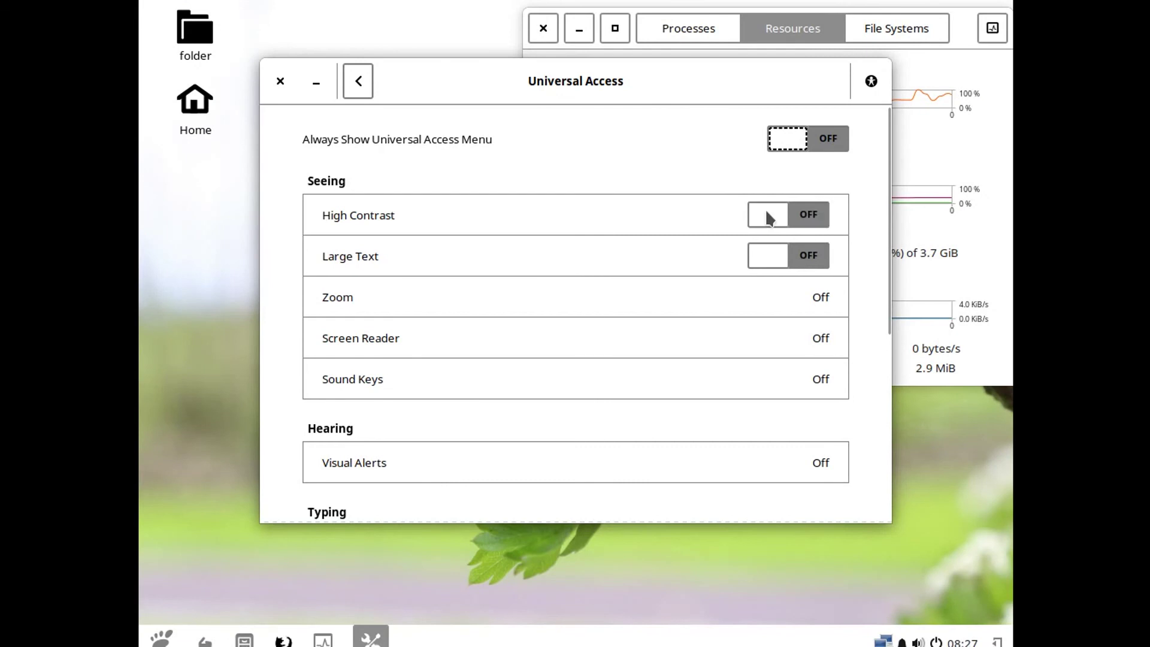
click(768, 215)
click(347, 78)
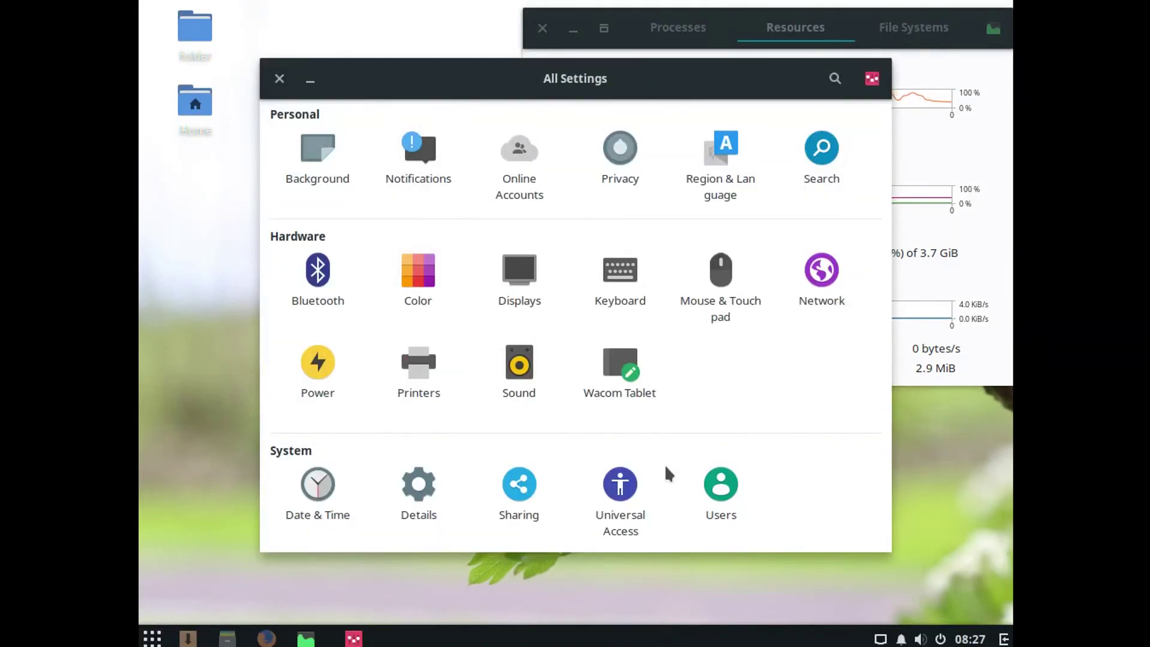
Step: Unlock the Users settings with the account password, view the Add User form for an Administrator account, cancel it, and close the settings
click(726, 488)
click(799, 75)
text(****)
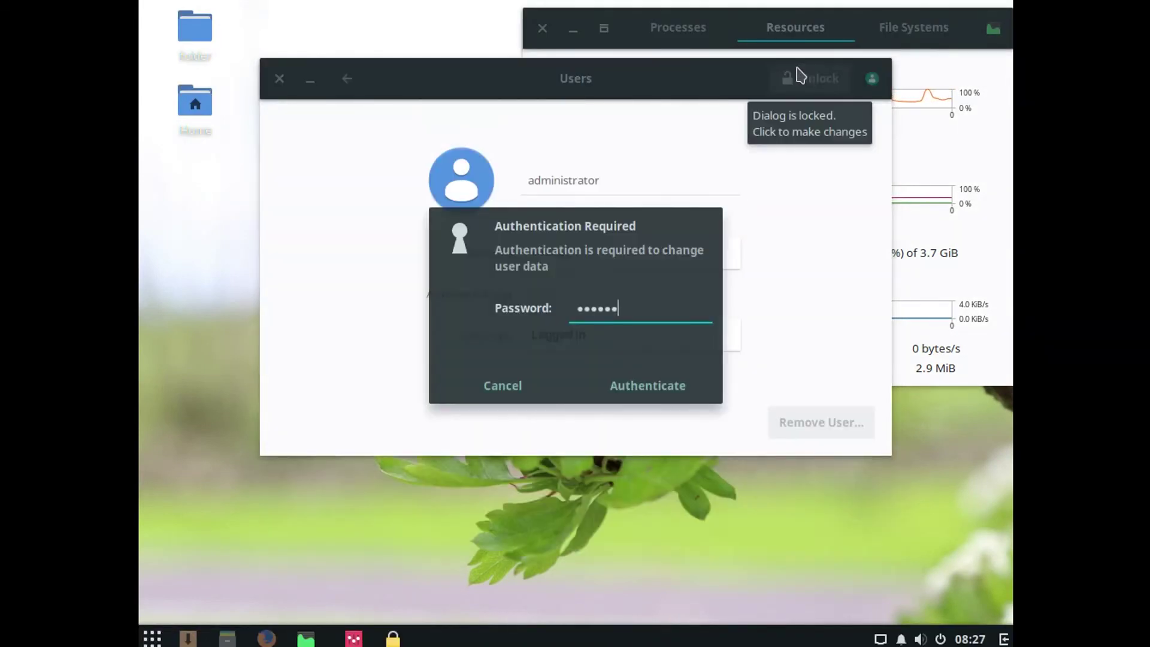
key(Return)
click(798, 78)
click(674, 97)
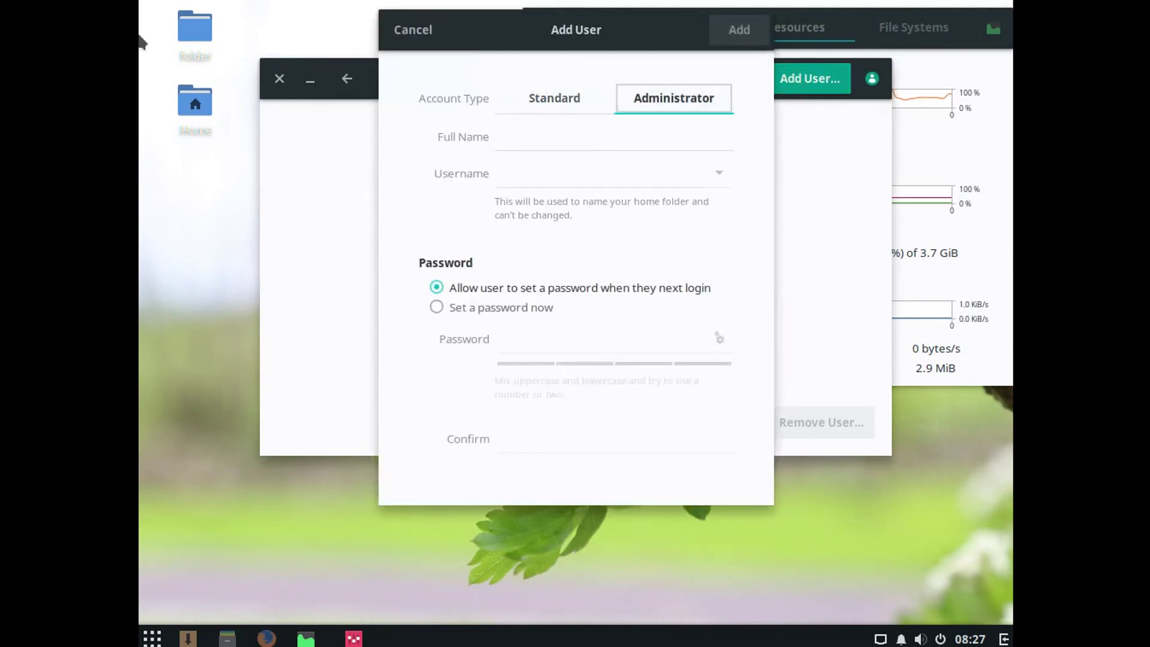
click(428, 33)
click(278, 80)
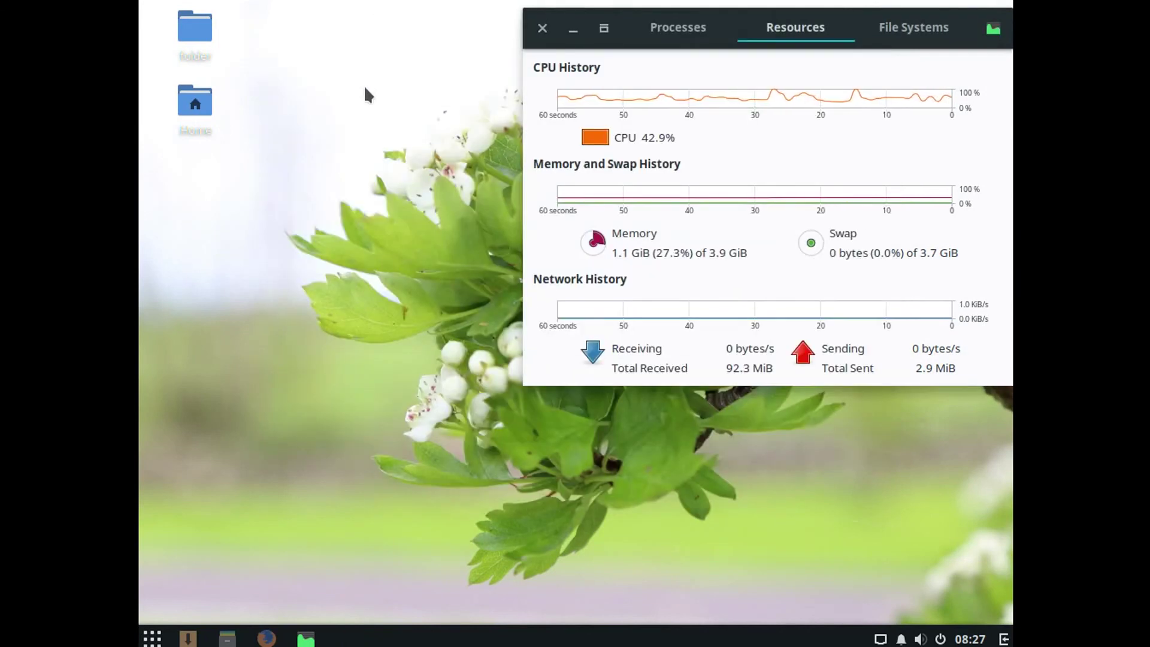
Step: Request a power off of the computer, bringing up the shutdown confirmation
click(941, 639)
click(917, 599)
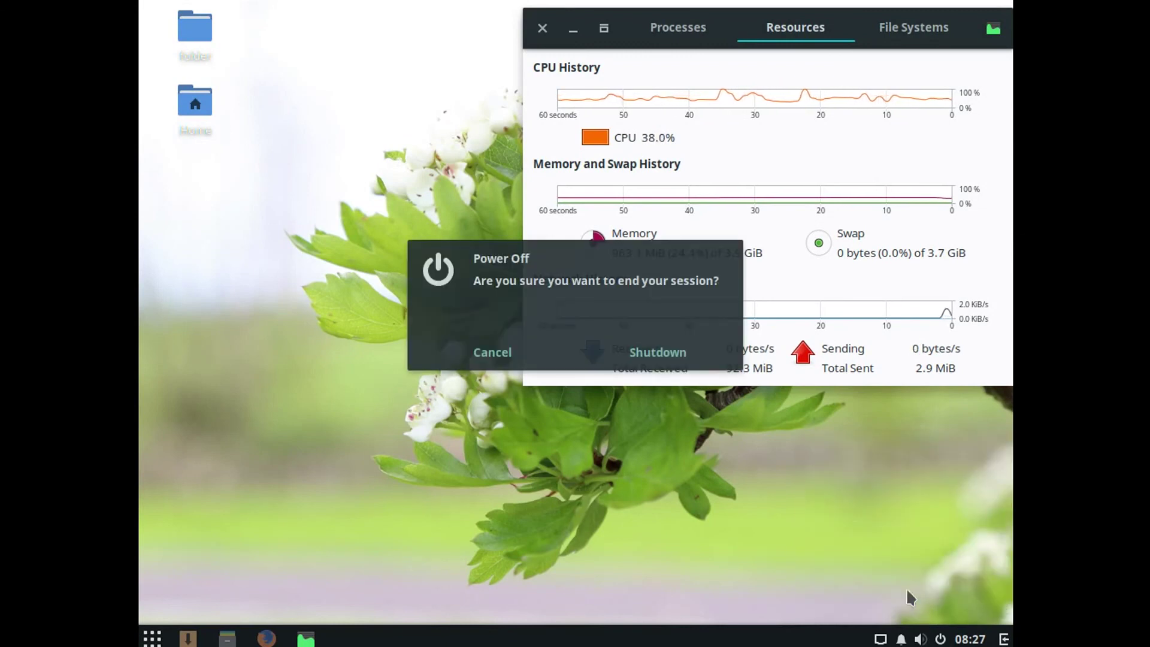